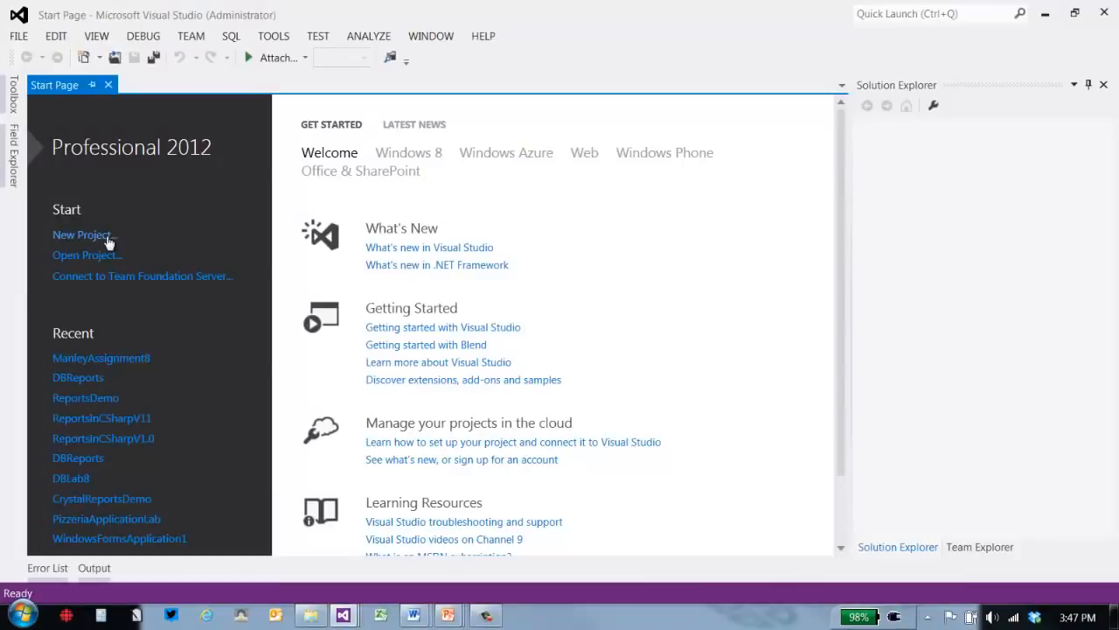
Create a Visual C# Windows Forms Application project named CrystalReportsDemo and enlarge its blank form to about 839 by 465
left_click(105, 236)
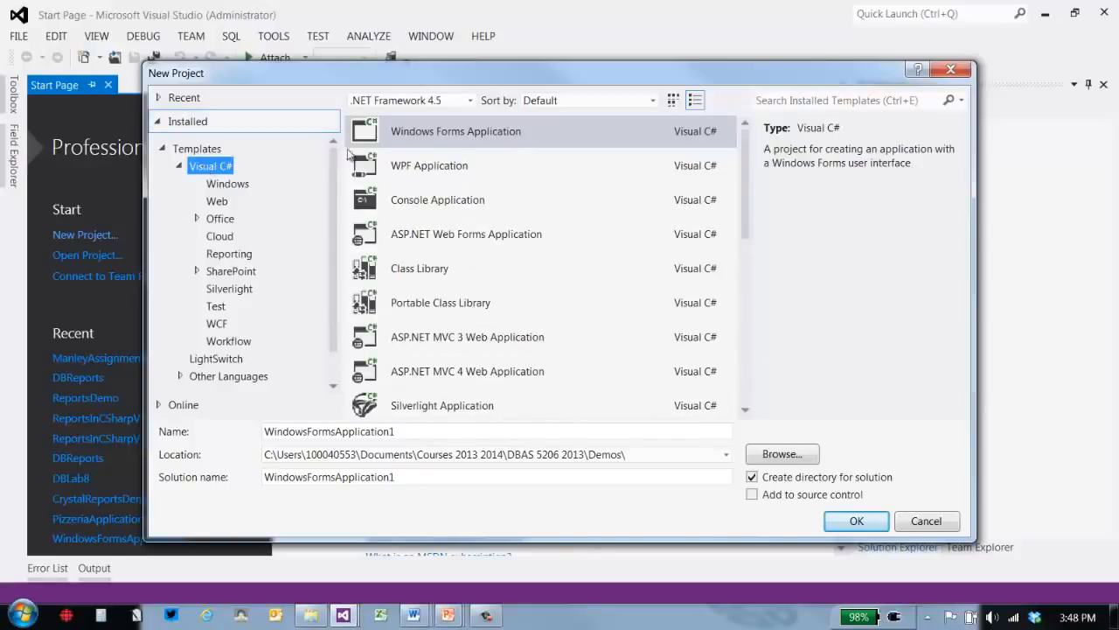
left_click_drag(528, 425, 250, 428)
type("Crys")
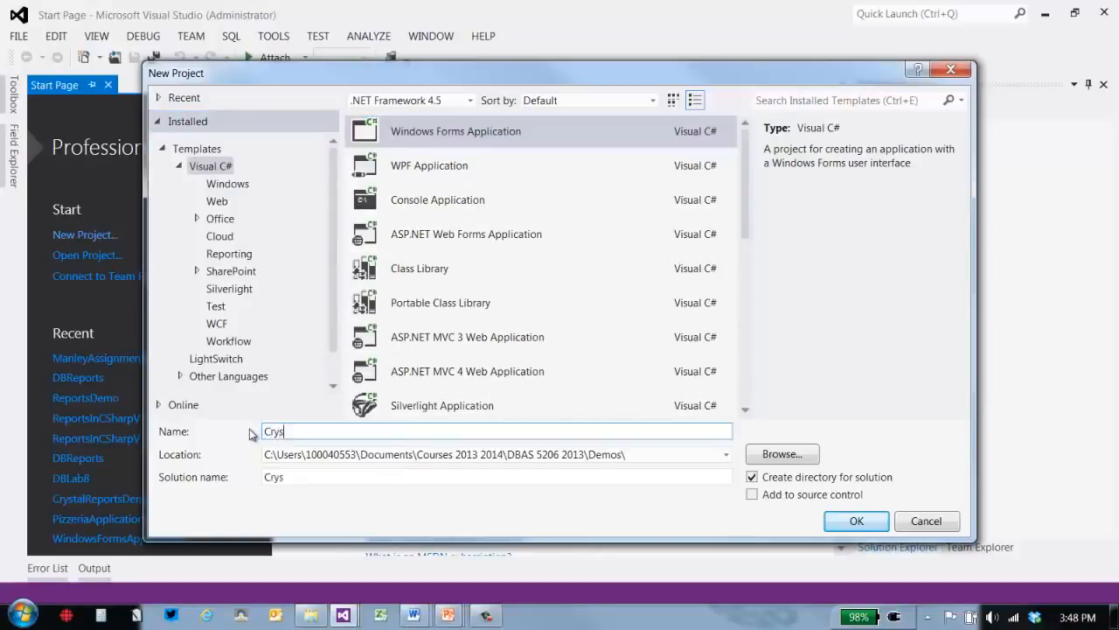
type("talReportsDemo")
left_click(857, 518)
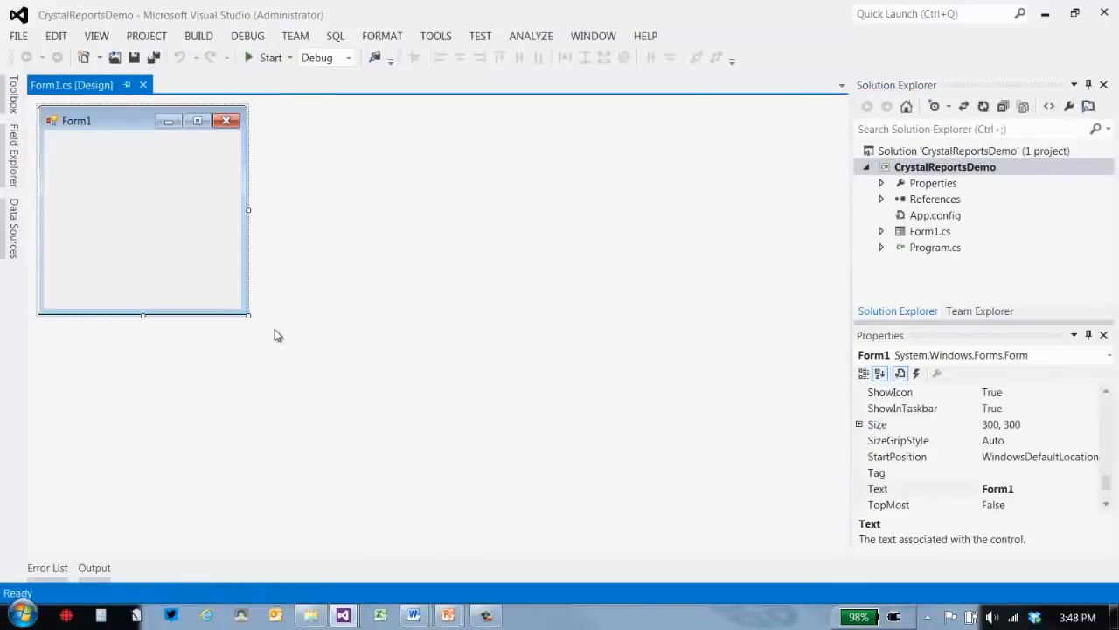
left_click_drag(249, 315, 626, 430)
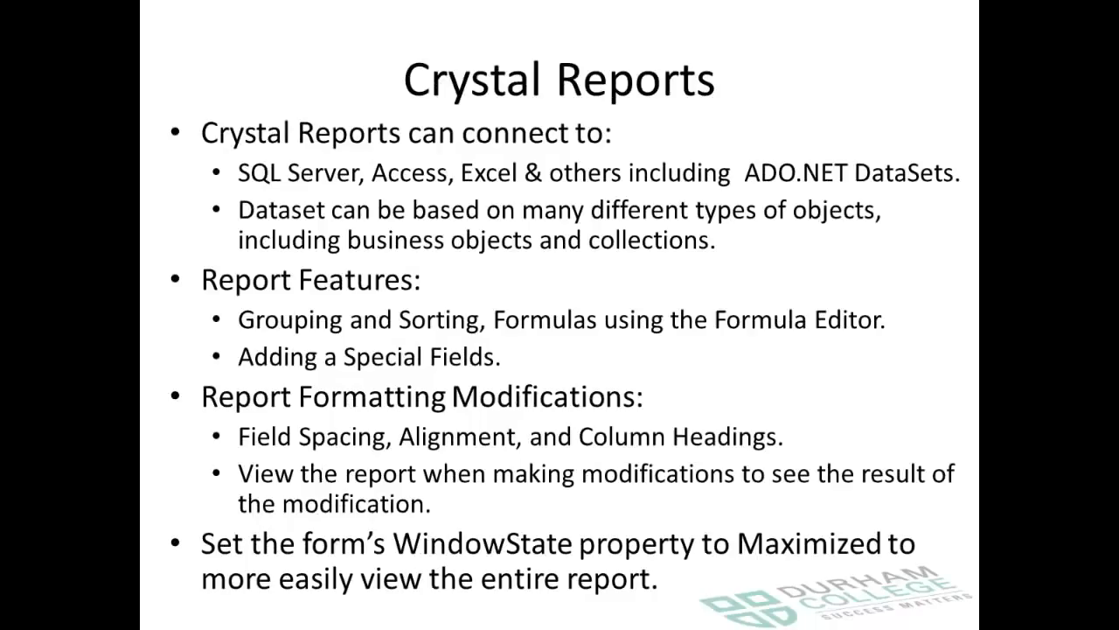
key("Right")
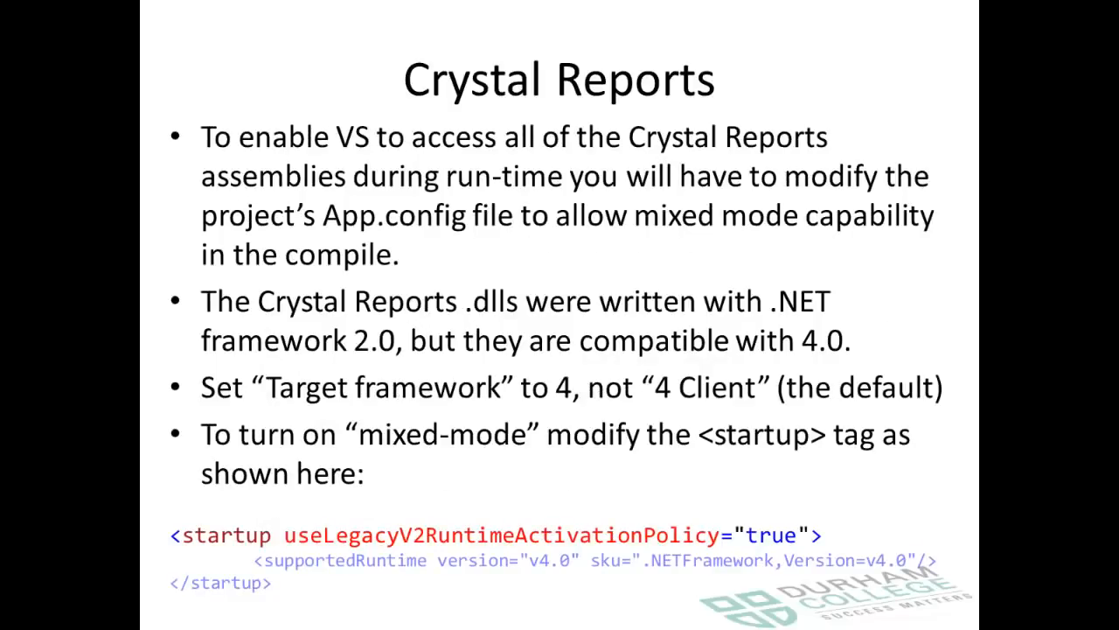
key("Left")
key("Left")
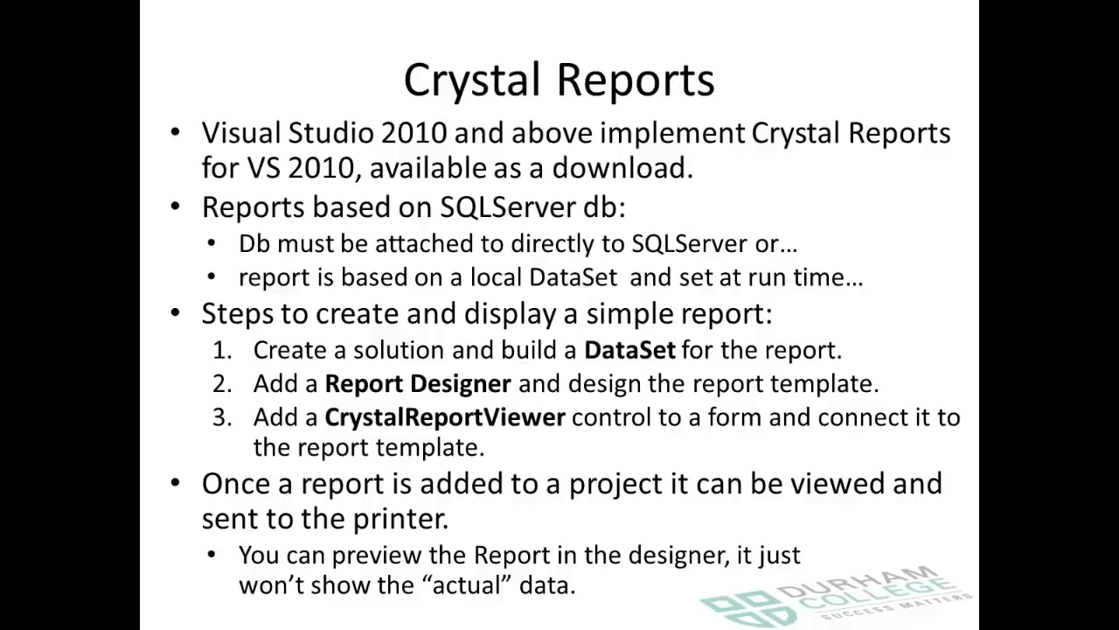
key("Right")
key("Right")
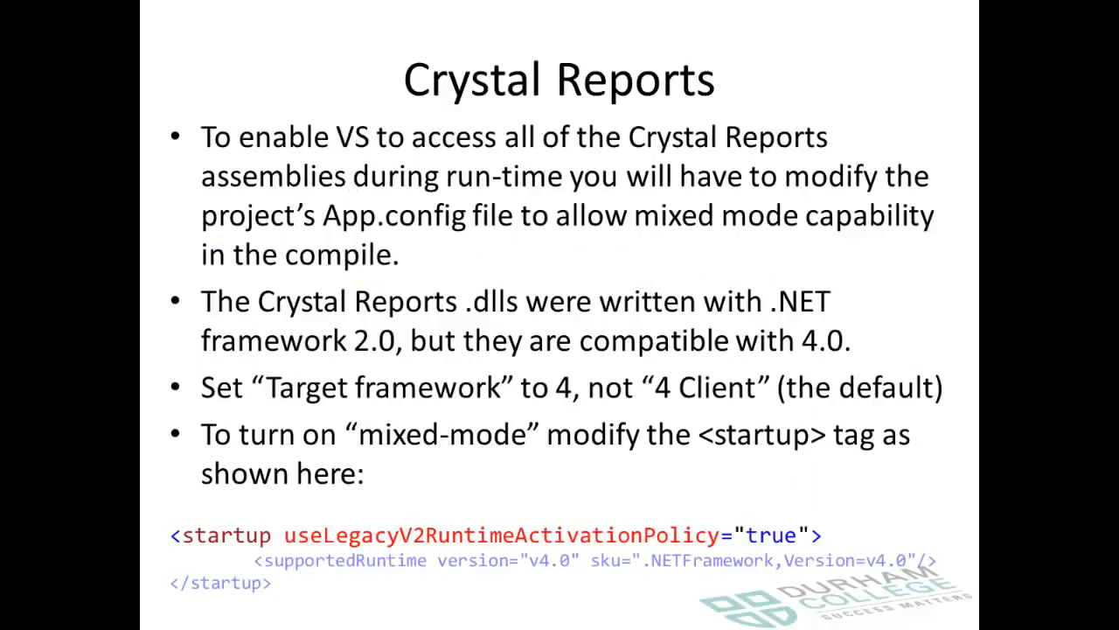
key("Right")
key("Right")
Switch back to Visual Studio, maximize its window and enlarge the form to about 925 by 548
left_click_drag(1118, 233, 452, 131)
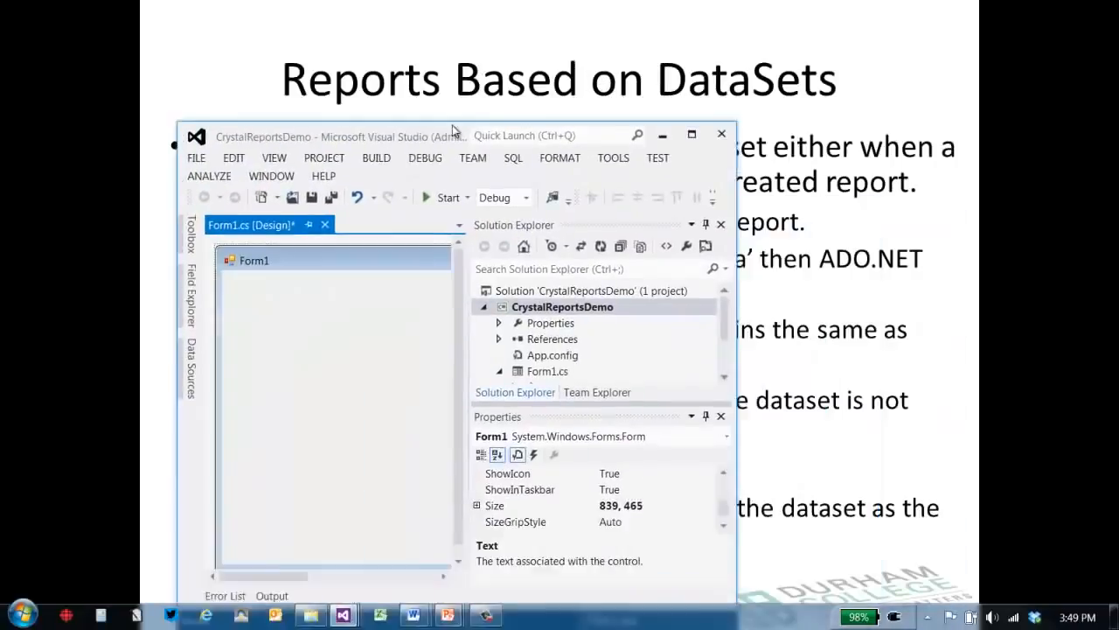
double_click(452, 131)
left_click_drag(626, 430, 685, 488)
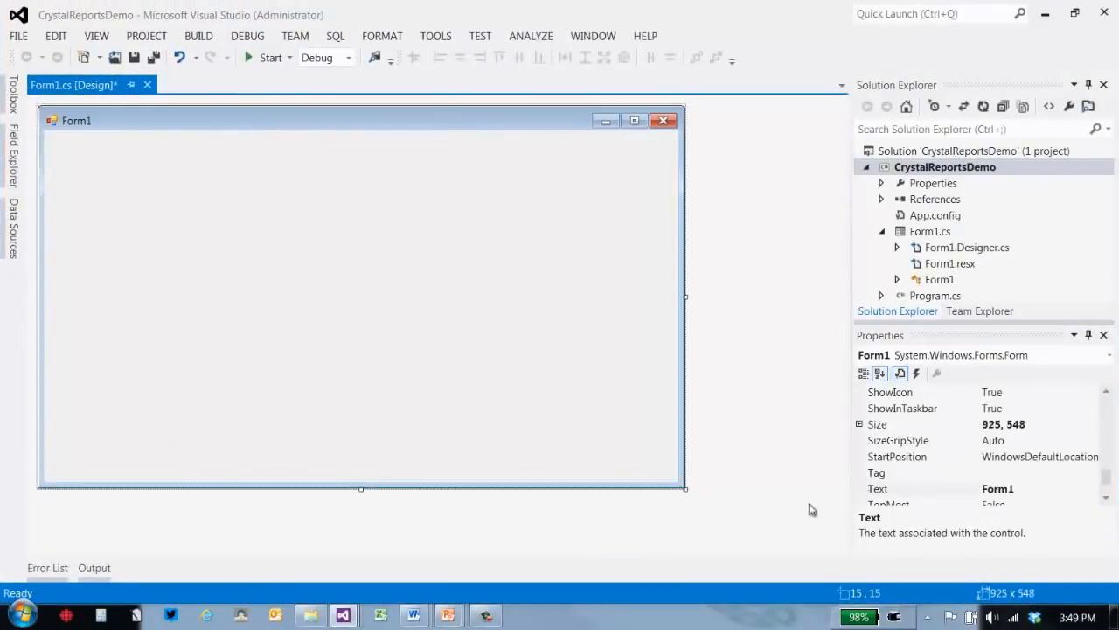
Rename the file Form1.cs as CustomerInvoicesForm.cs, including all code references to Form1
left_click(931, 233)
left_click(941, 230)
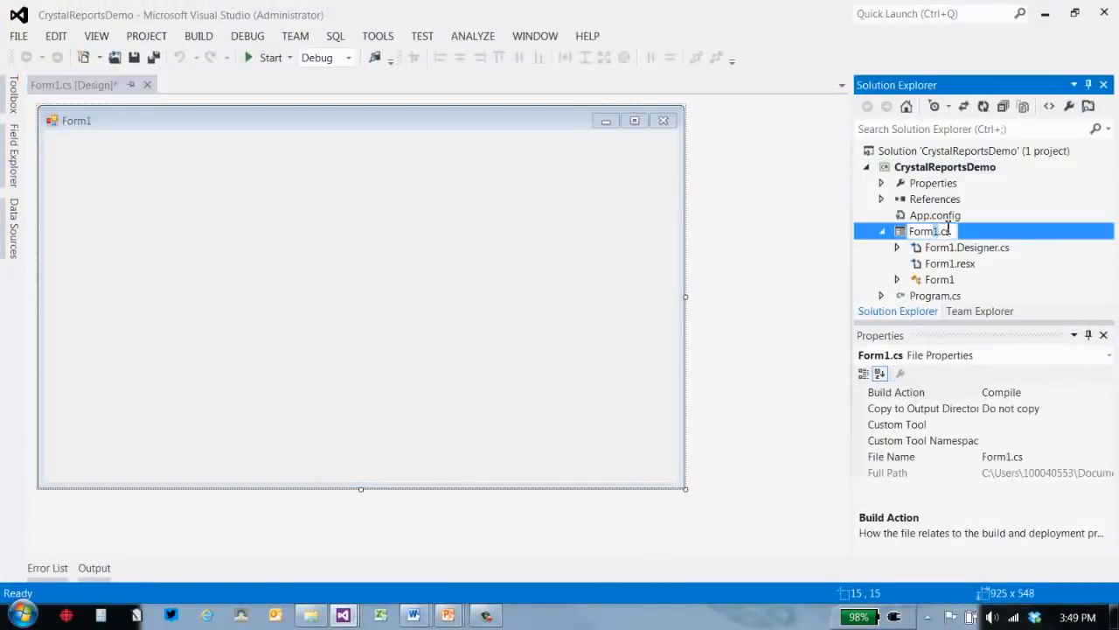
type("CustomerInvoices")
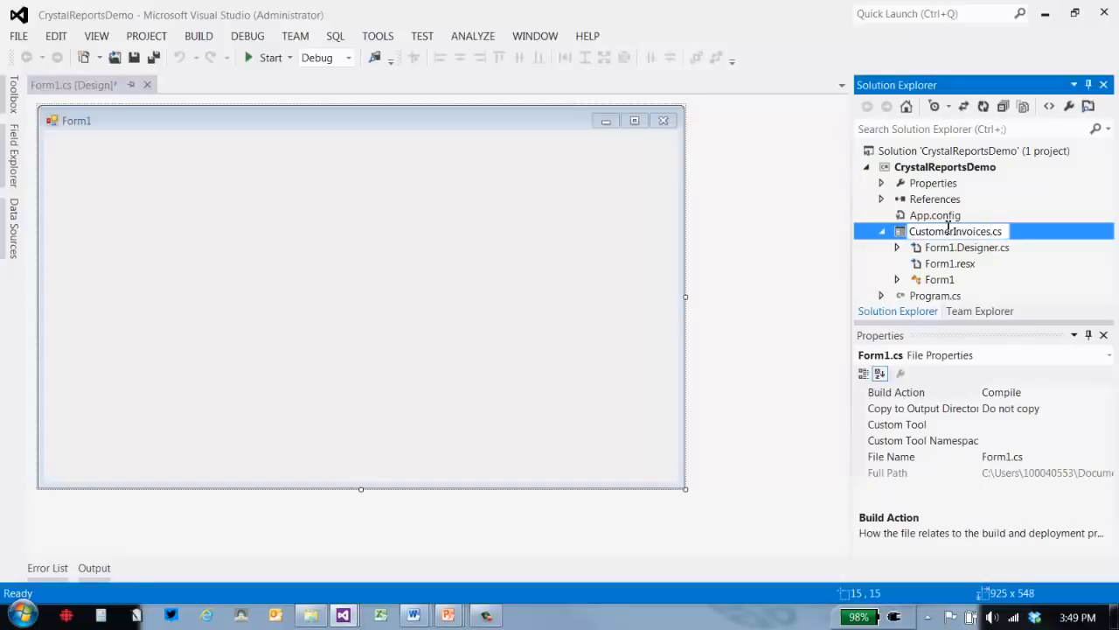
type("Form")
key("Return")
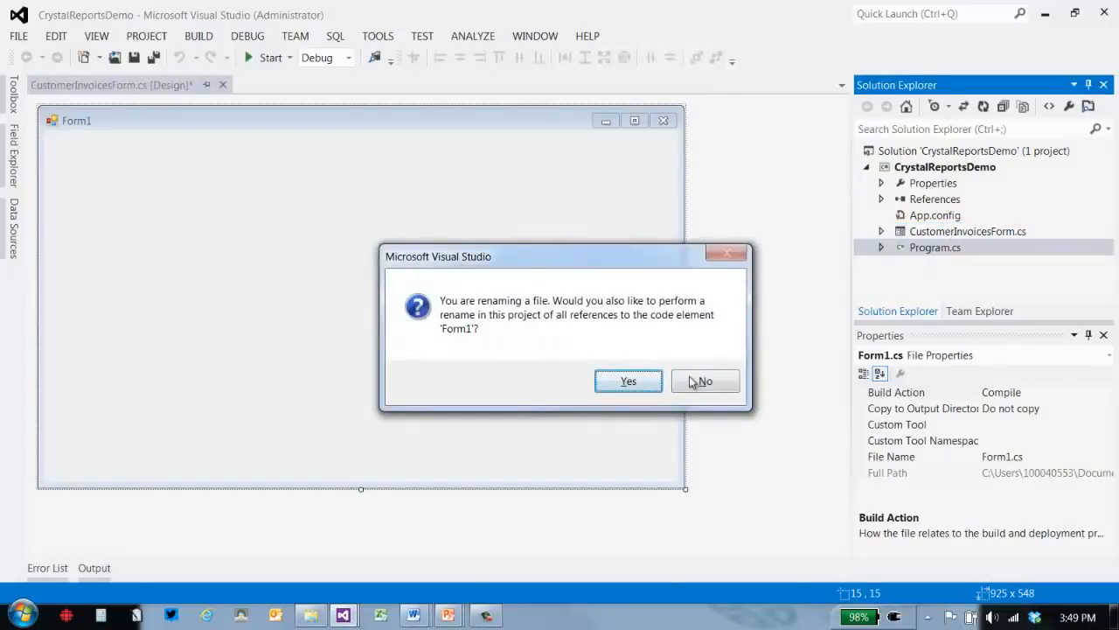
left_click(635, 383)
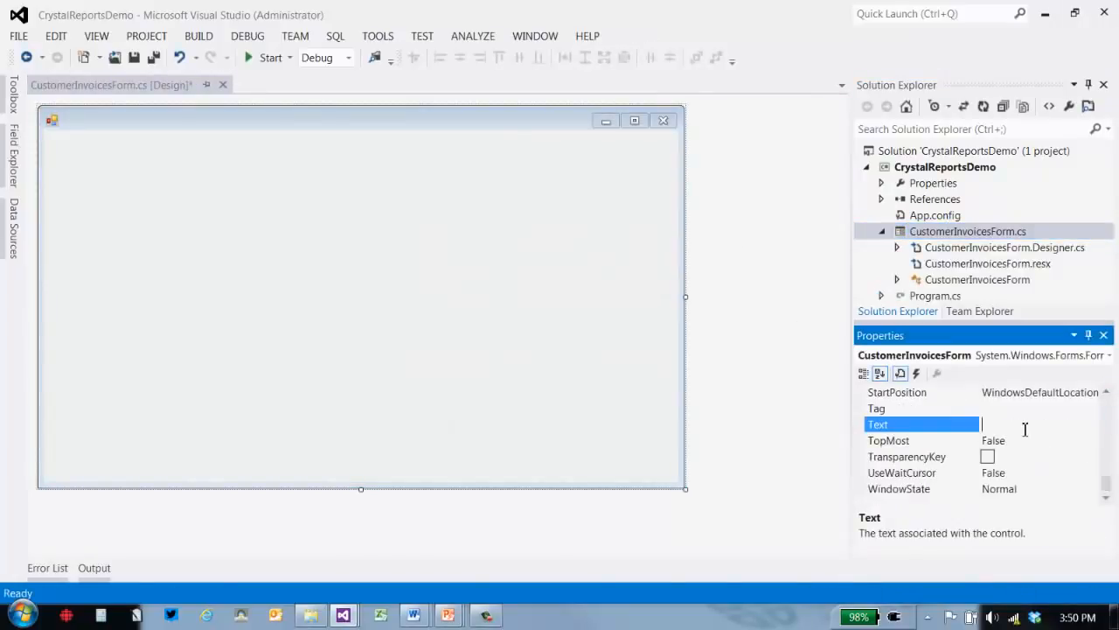
Set the form's Text property to Customer Invoices and its Name property to frmCustomerInvoices
type("Customer Invoices")
left_click_drag(1107, 483, 1103, 399)
double_click(1045, 424)
type("frmCustomerInvoices")
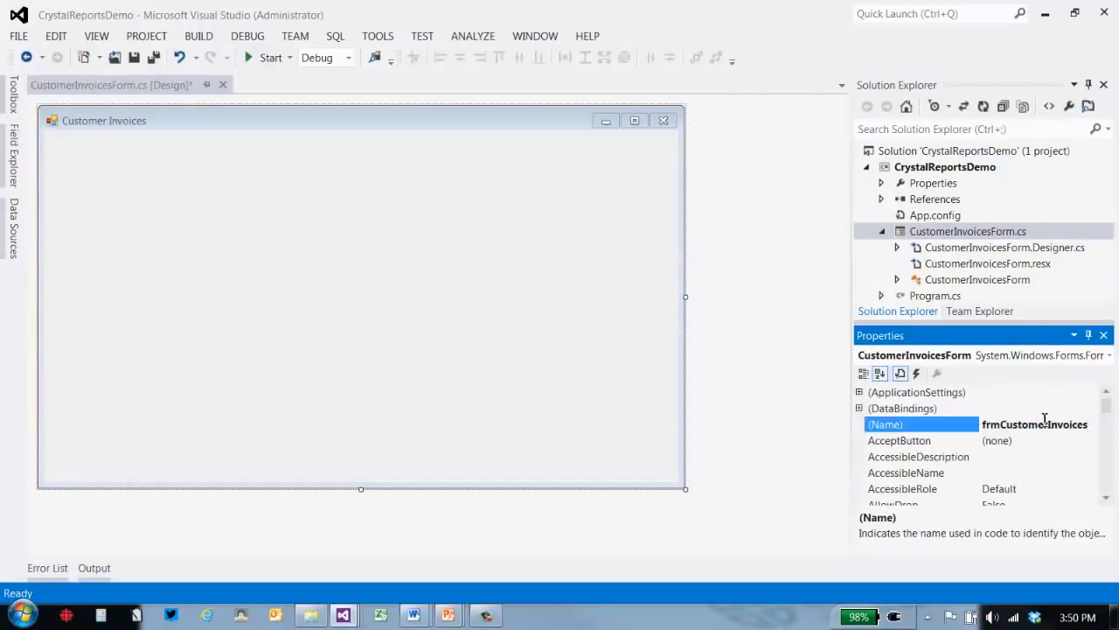
key("Return")
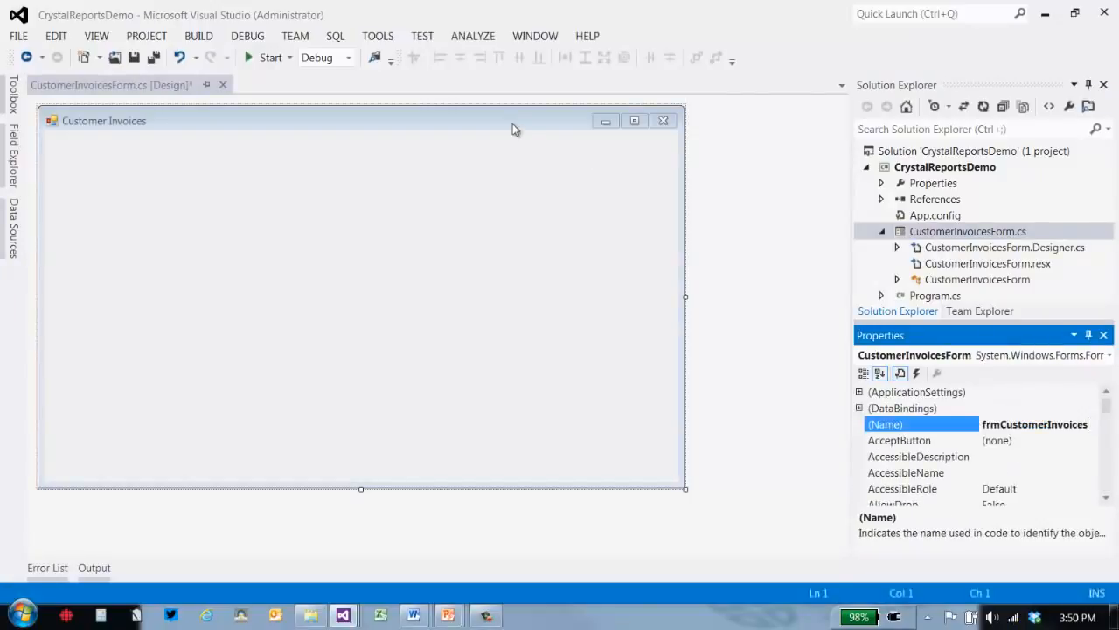
left_click(523, 130)
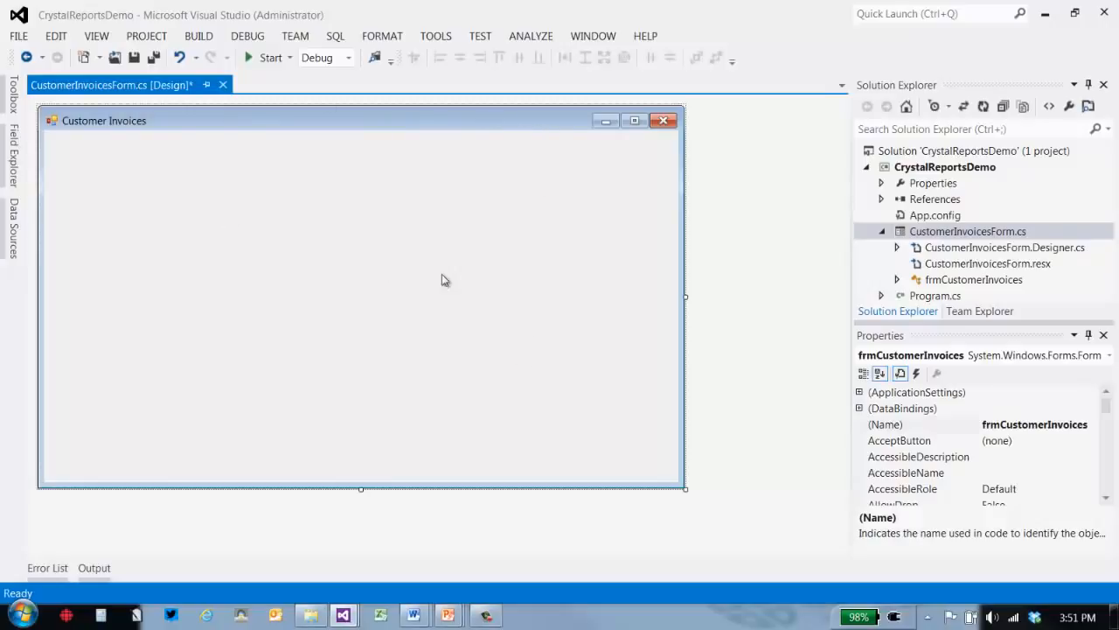
Set the form's WindowState property to Maximized and save all project files
left_click_drag(1107, 404, 1109, 499)
left_click(1050, 489)
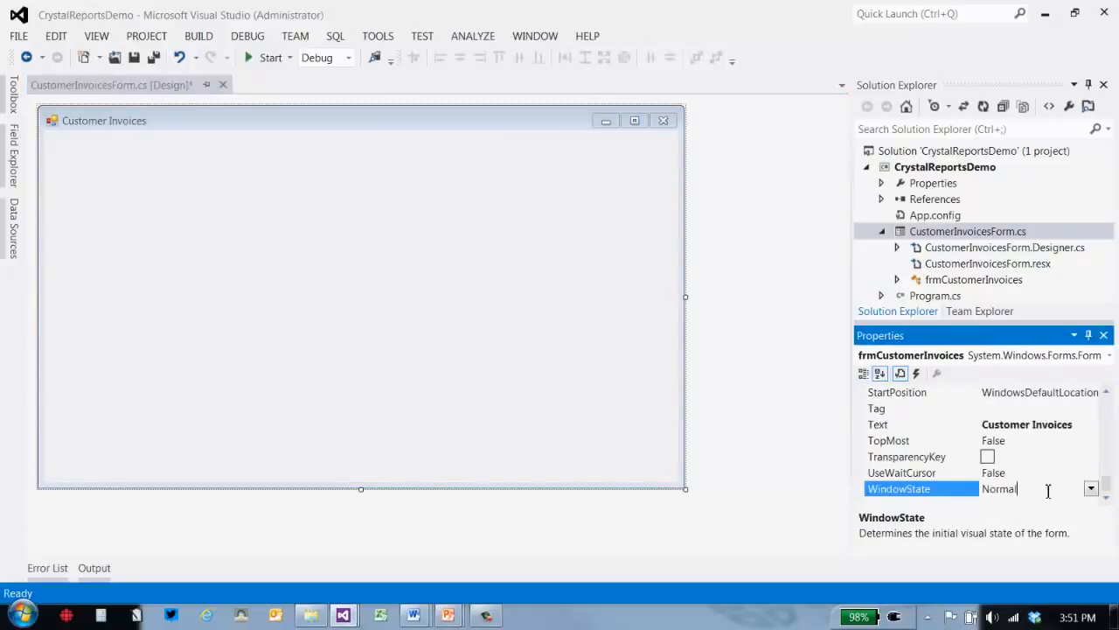
double_click(1044, 492)
double_click(1044, 492)
left_click(998, 490)
left_click(153, 56)
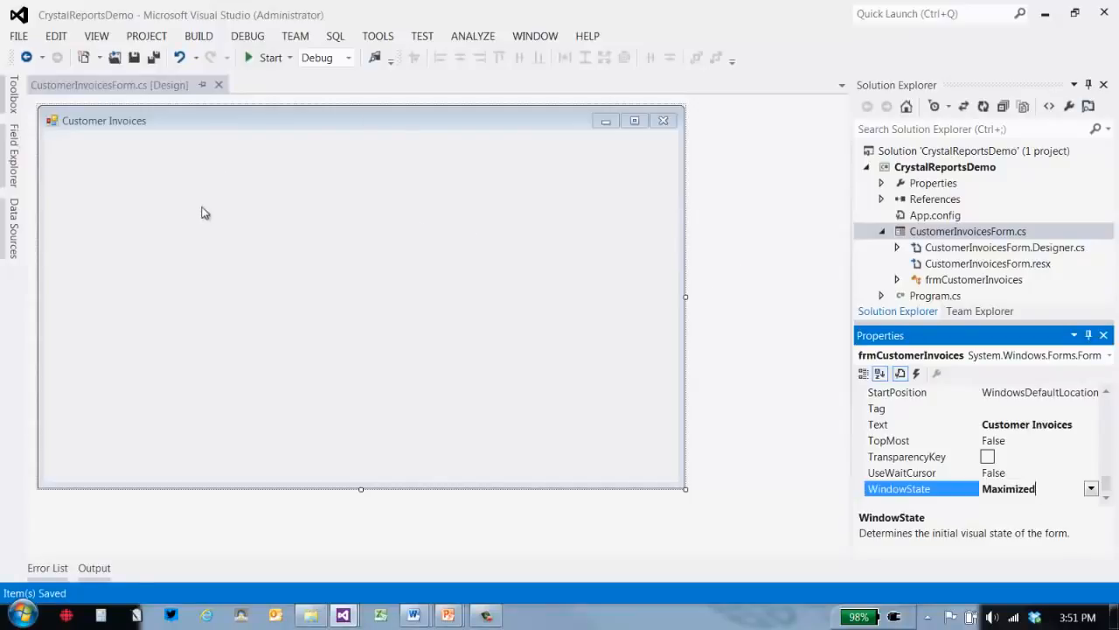
Start adding a new data source to the project, with Database as its type and Dataset as its model
left_click(13, 226)
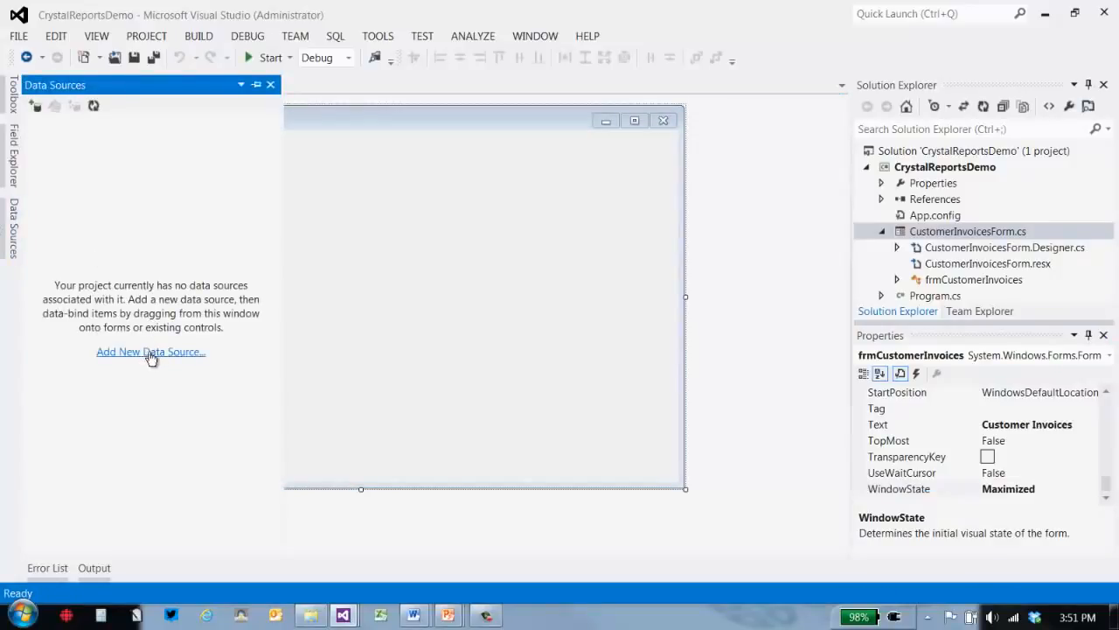
left_click(175, 352)
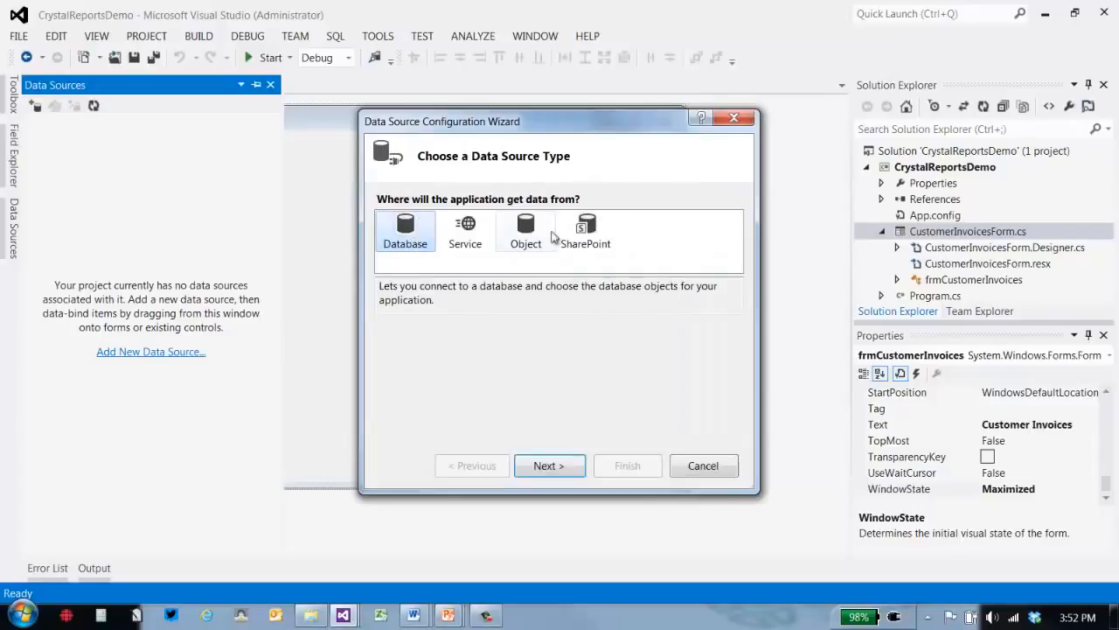
left_click(568, 471)
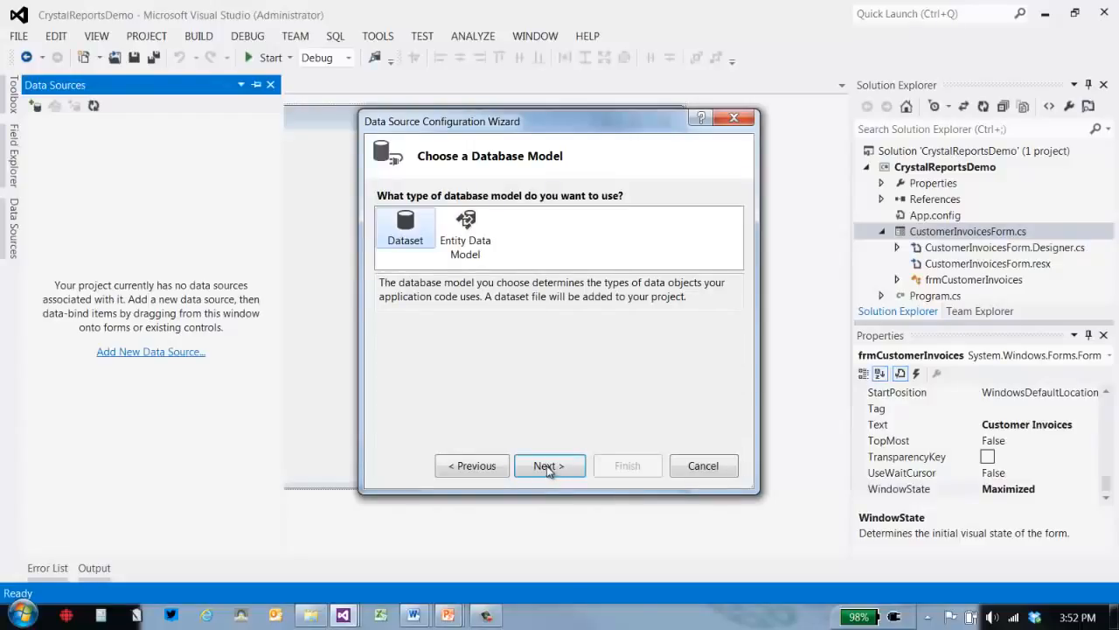
left_click(548, 468)
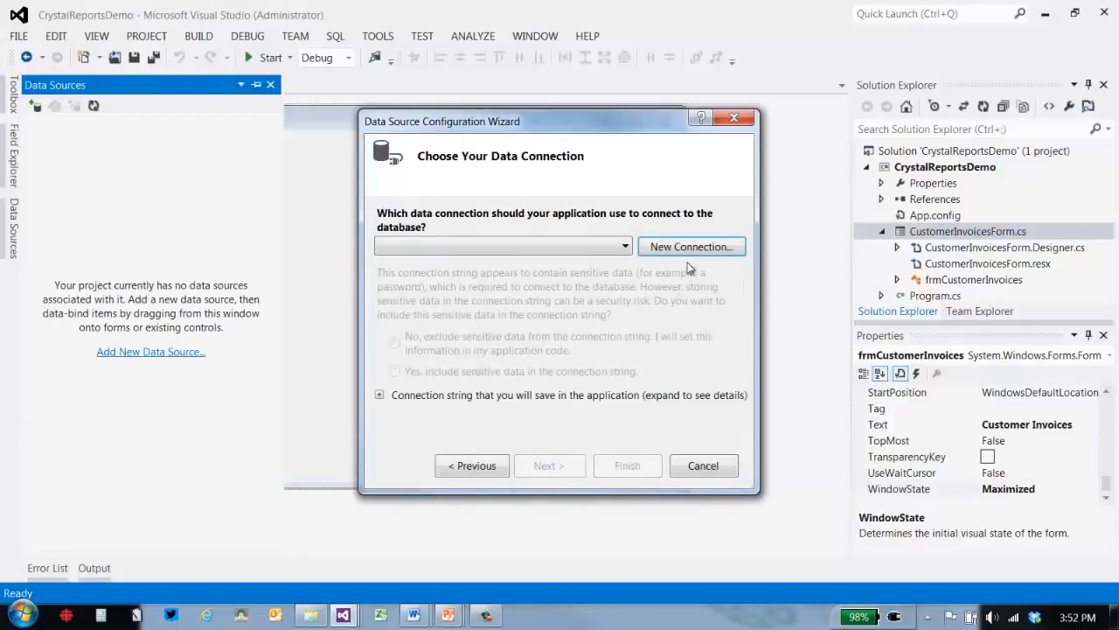
Begin a new connection using Microsoft SQL Server Database File with the .NET Framework Data Provider for SQL Server
left_click(692, 249)
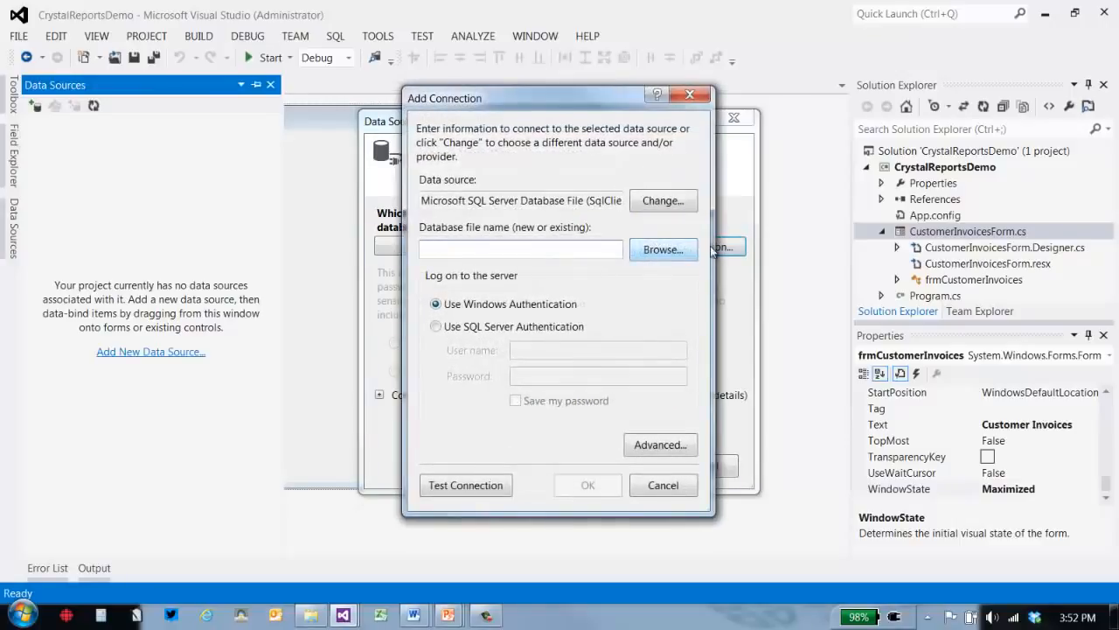
left_click(664, 202)
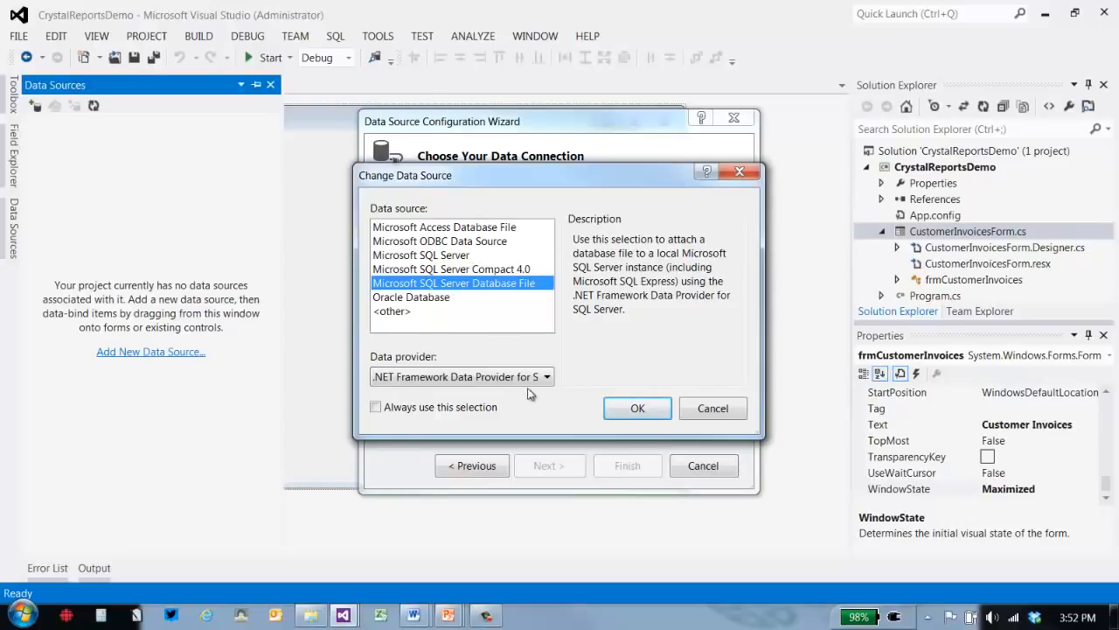
left_click(546, 377)
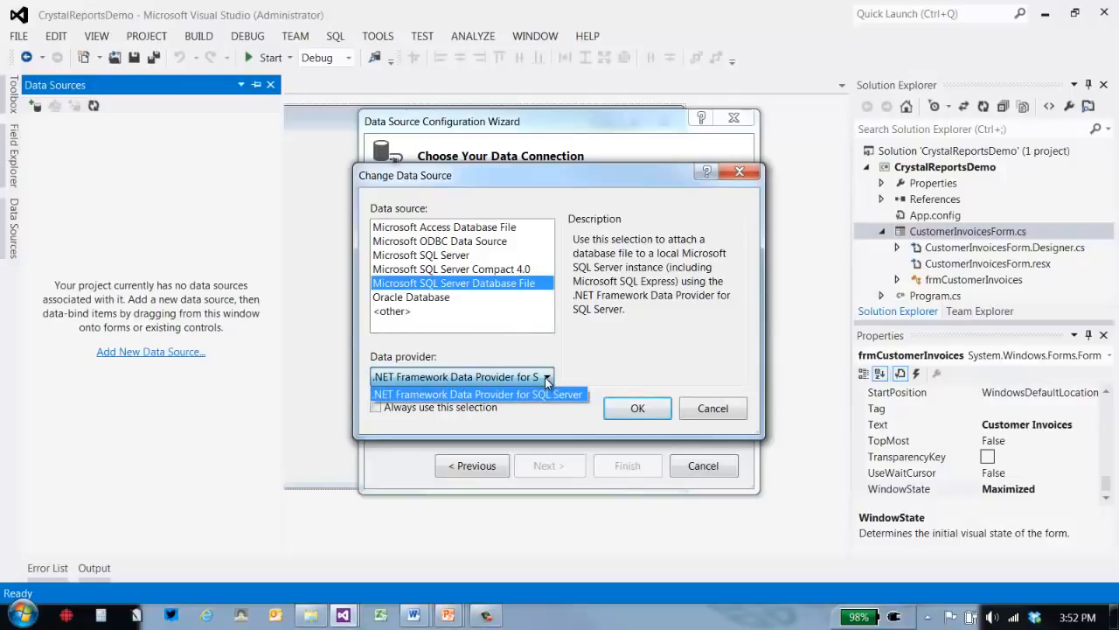
left_click(547, 394)
left_click(638, 408)
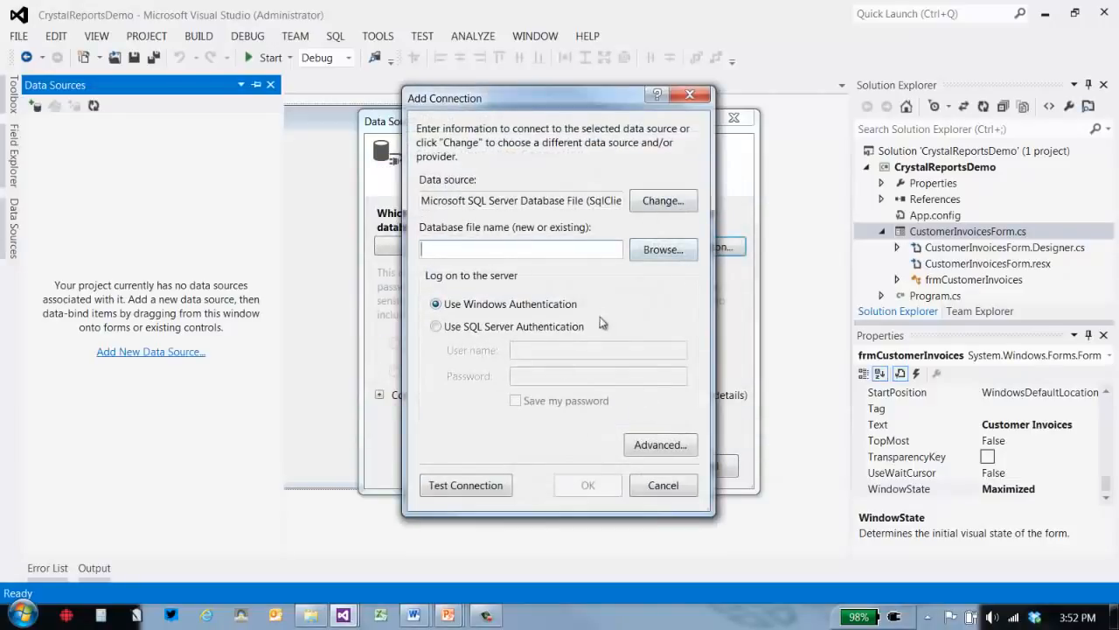
Choose MMABooks.mdf in the inner ReportsInCSharpV11 folder under Demos as the connection's database file
left_click(662, 250)
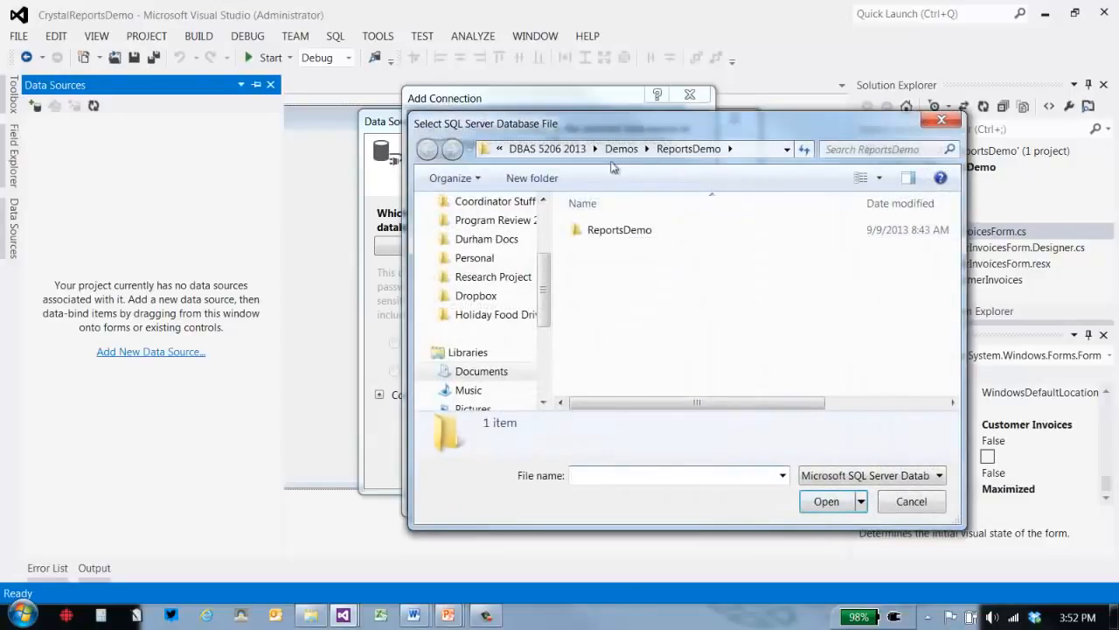
left_click(625, 149)
double_click(711, 261)
double_click(647, 230)
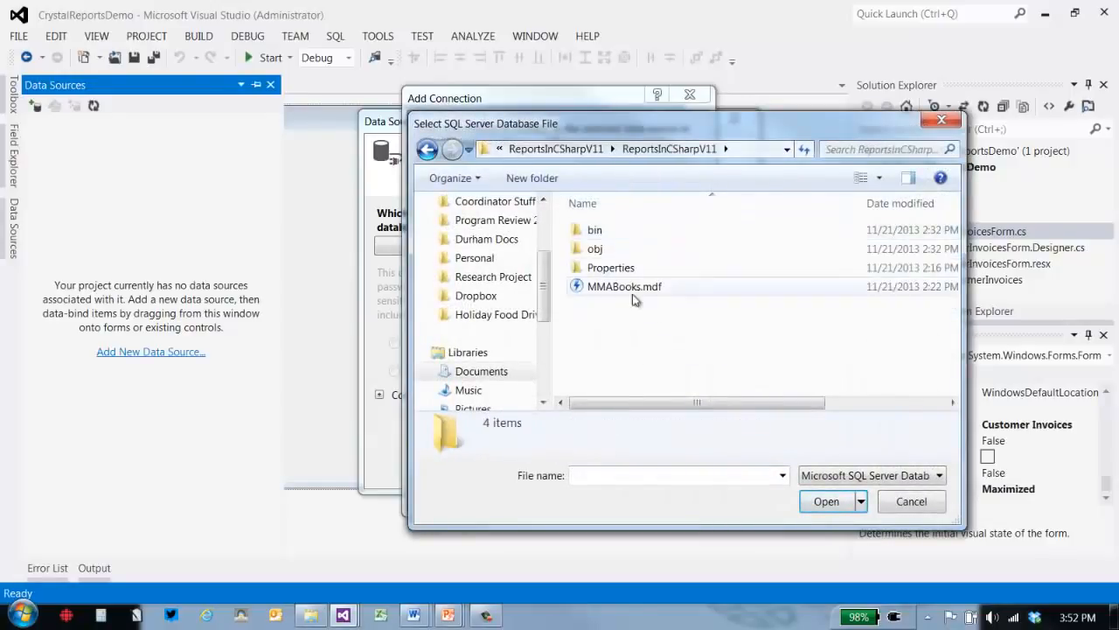
double_click(617, 287)
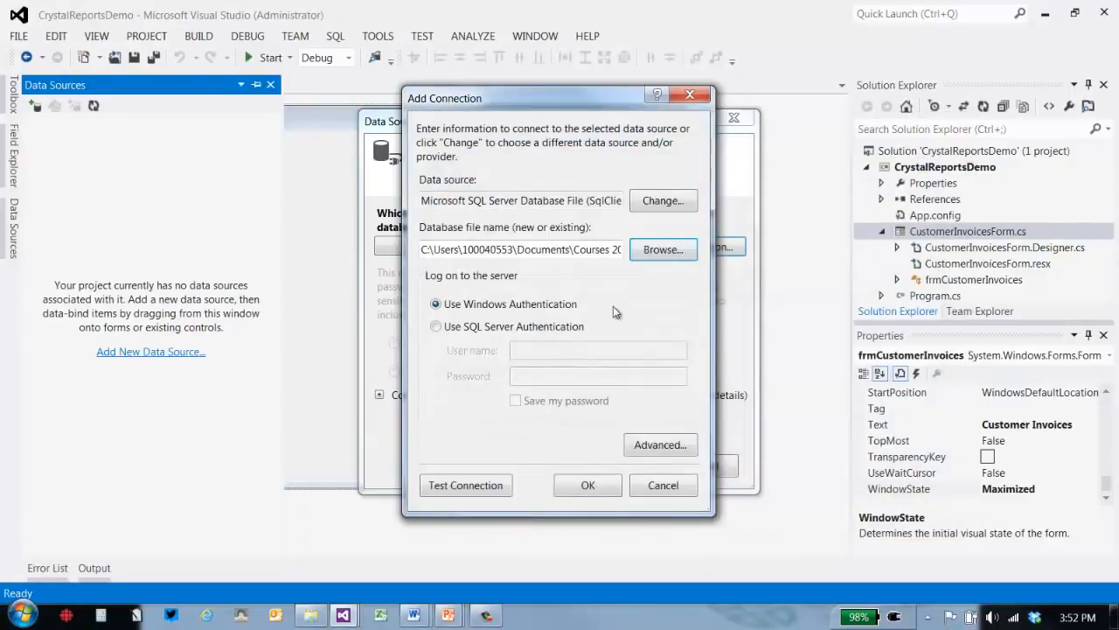
Test the connection to the MMABooks.mdf database and accept the connection settings
left_click(480, 487)
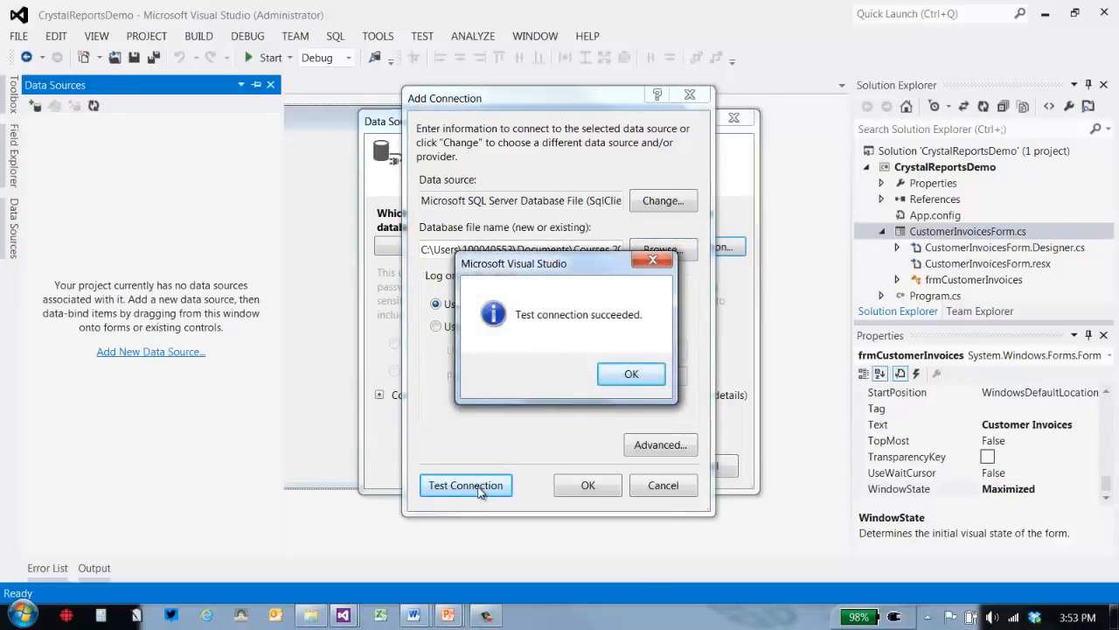
left_click(631, 374)
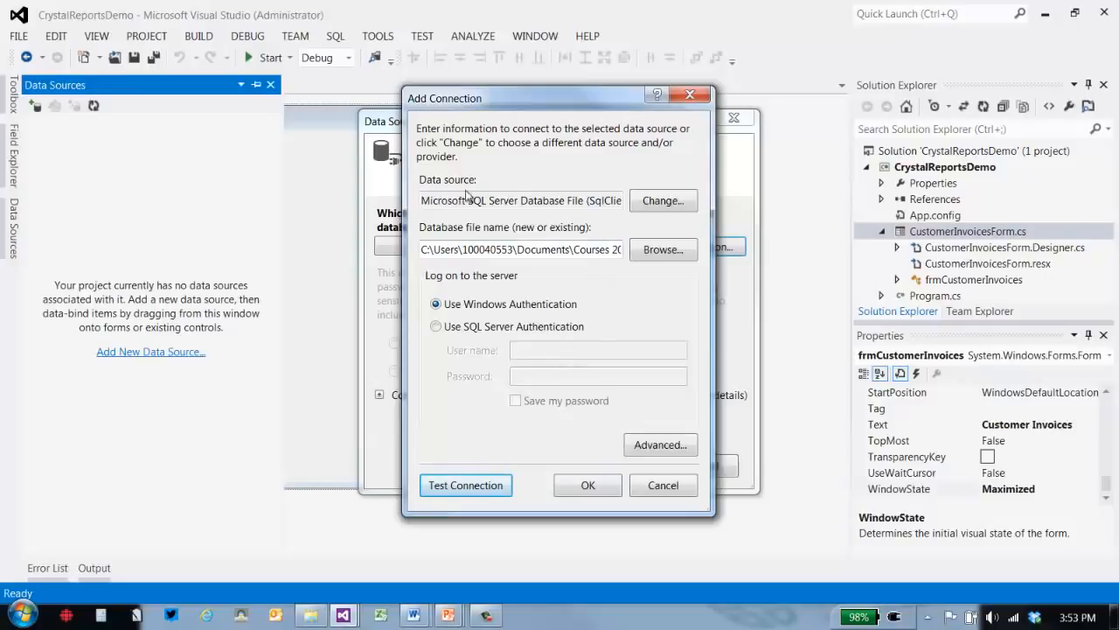
left_click(588, 487)
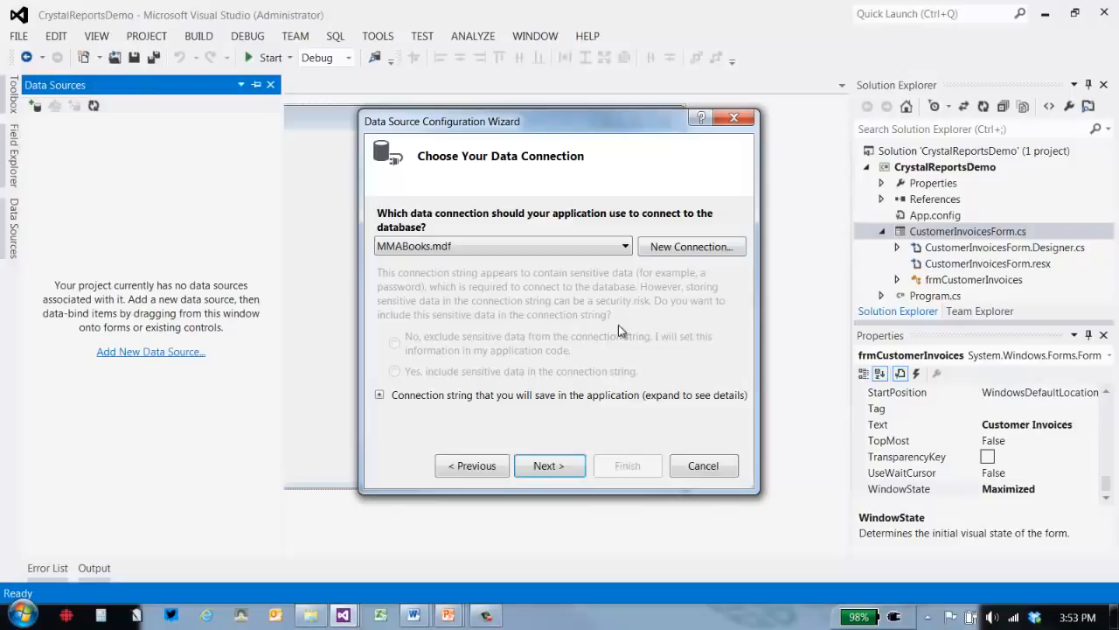
Copy the MMABooks.mdf data file into the project and save the connection string as MMABooksConnectionString
left_click(558, 466)
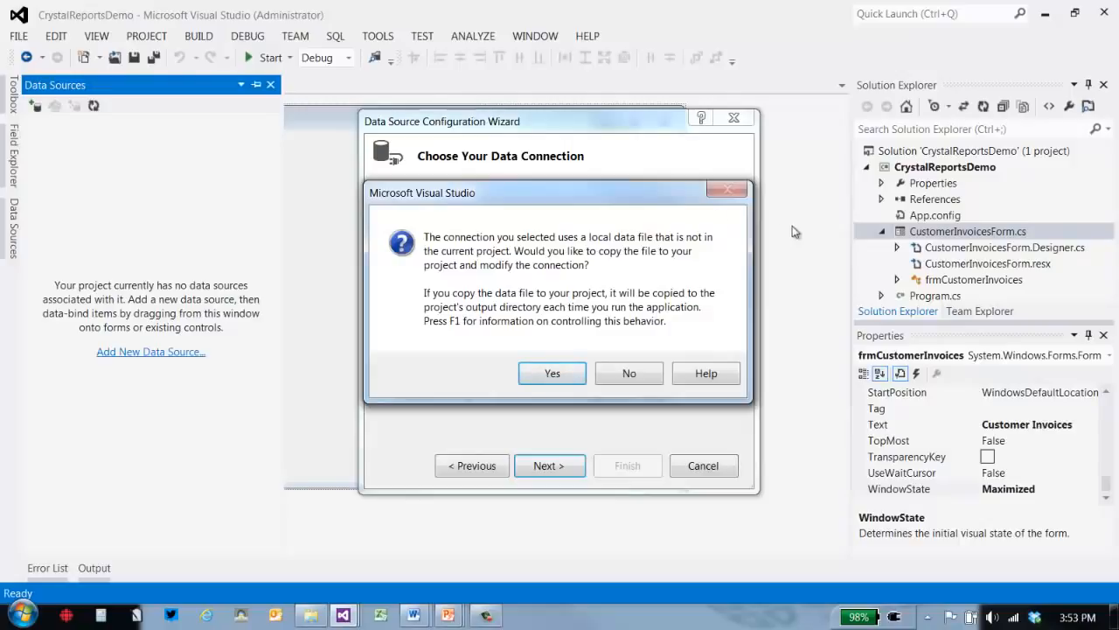
left_click(555, 374)
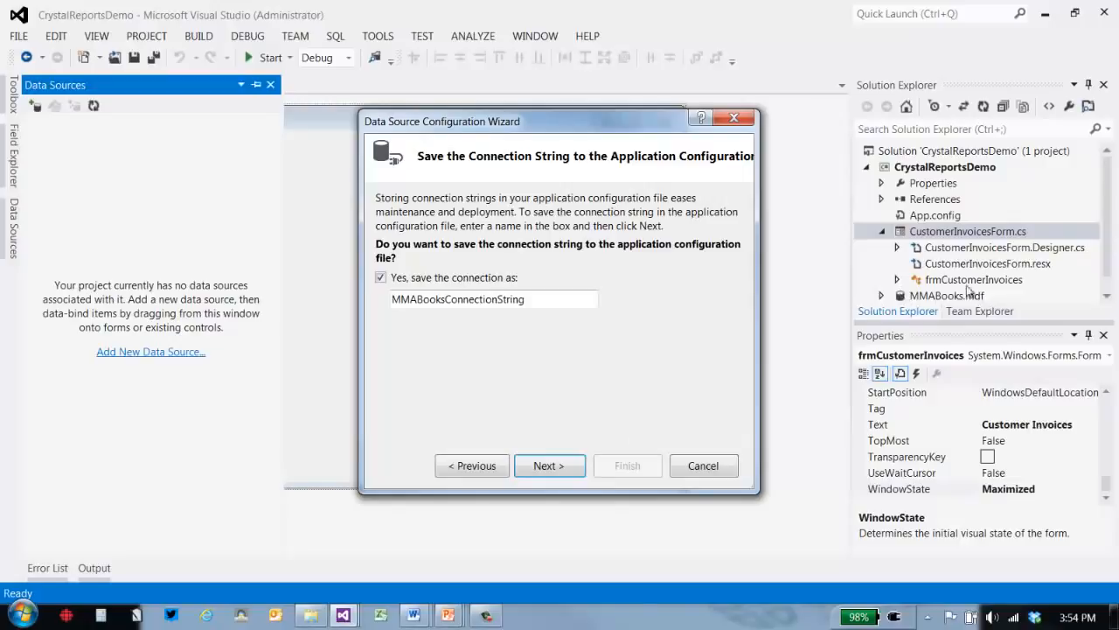
left_click(564, 468)
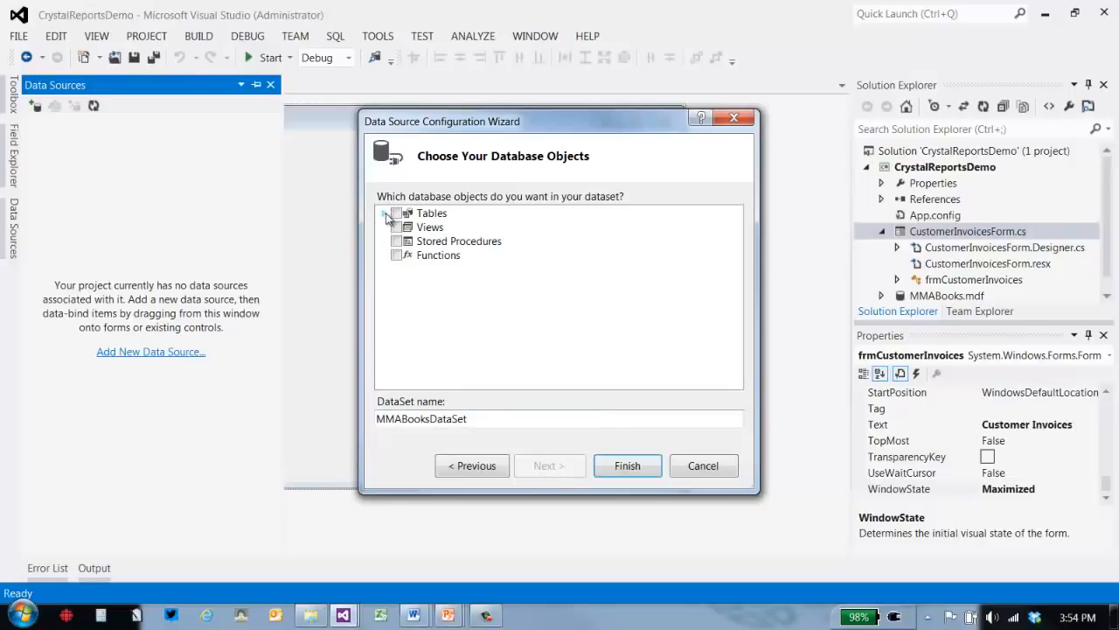
Include the full Customers and Invoices tables in MMABooksDataSet and finish the data source configuration
left_click(384, 213)
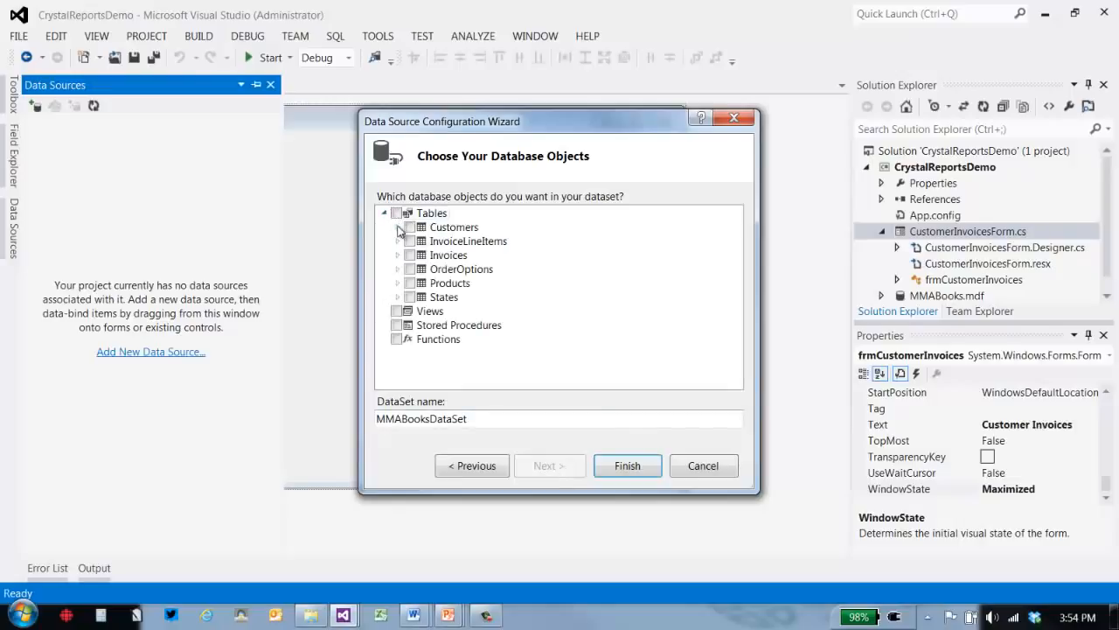
left_click(398, 228)
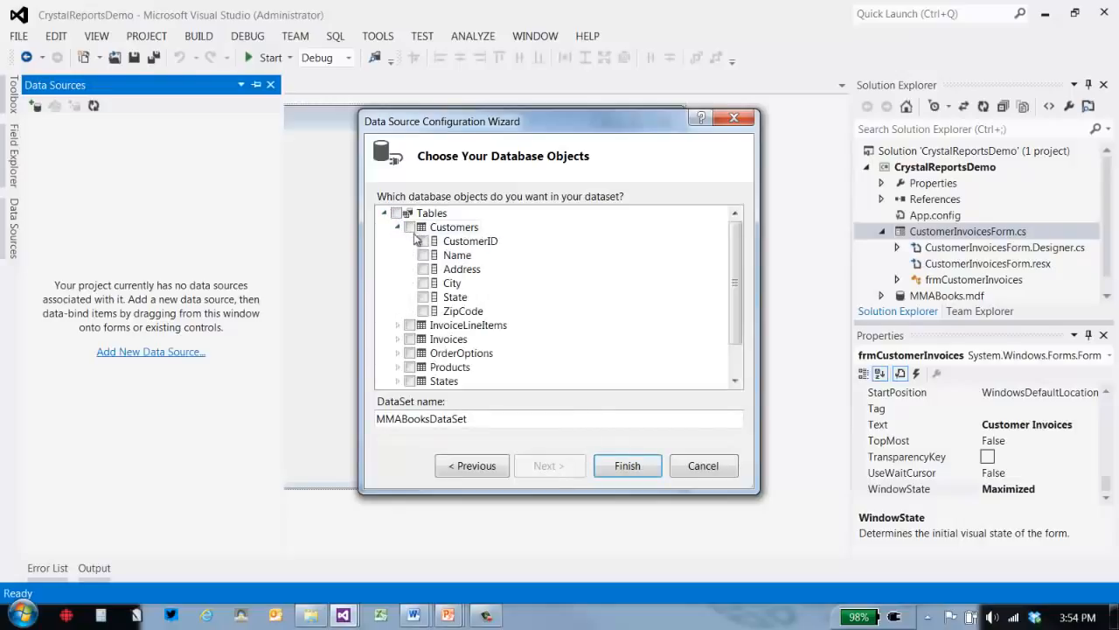
left_click(397, 339)
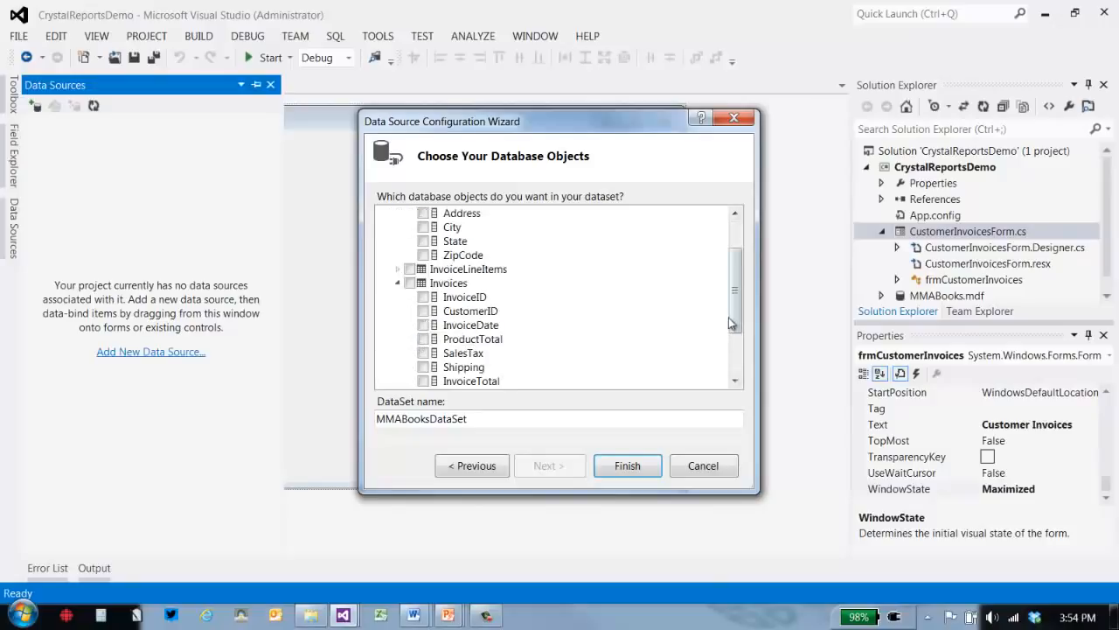
mouse_move(732, 314)
left_mouse_down()
mouse_move(734, 275)
mouse_move(734, 311)
left_mouse_up()
left_click(409, 227)
left_click(410, 284)
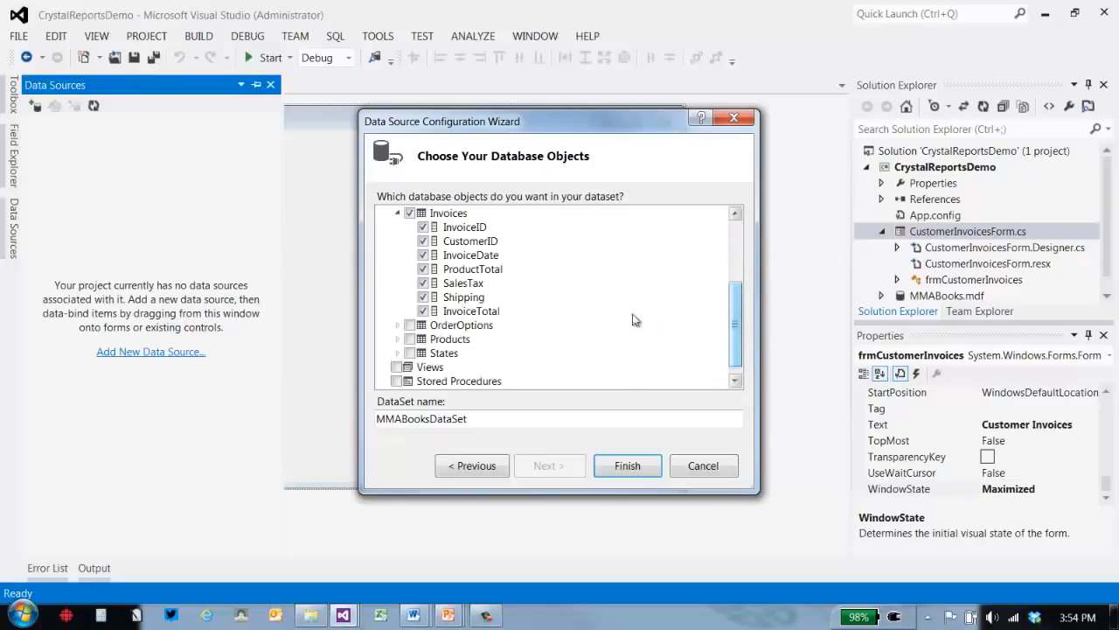
left_click(633, 467)
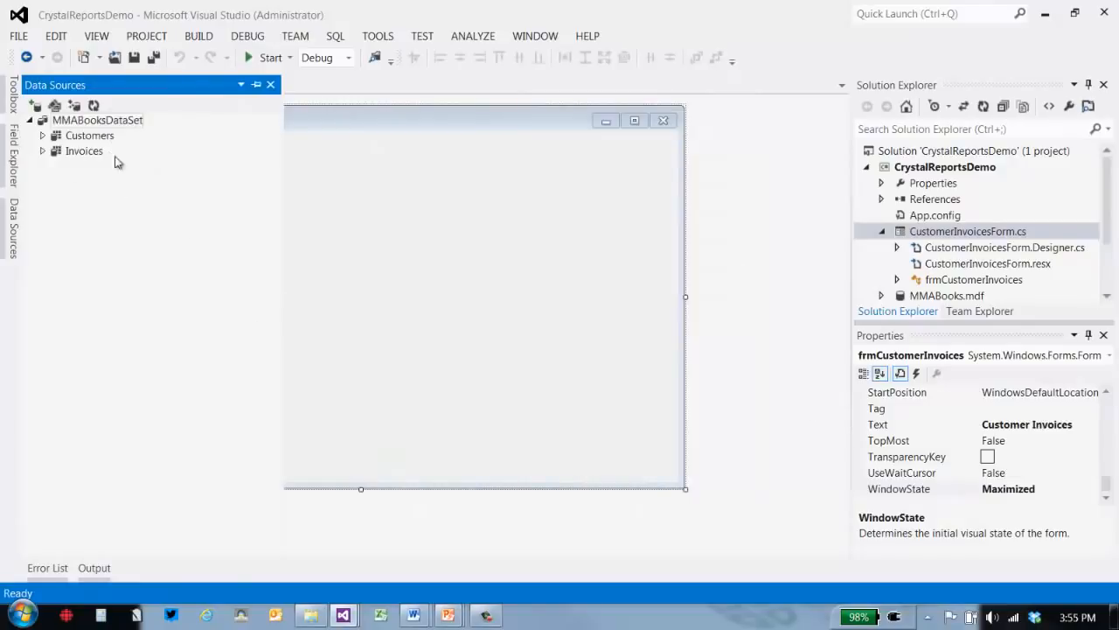
Examine the Customers and Invoices tables and their relationship in the MMABooksDataSet.xsd designer, and close the designer
left_click(255, 84)
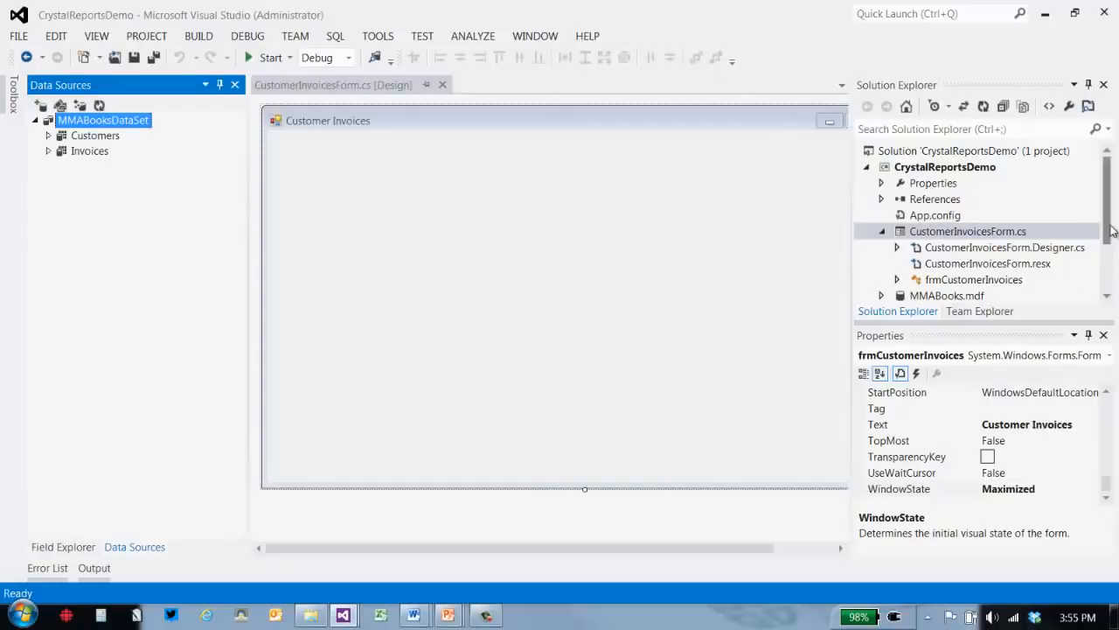
left_click_drag(1106, 229, 1104, 274)
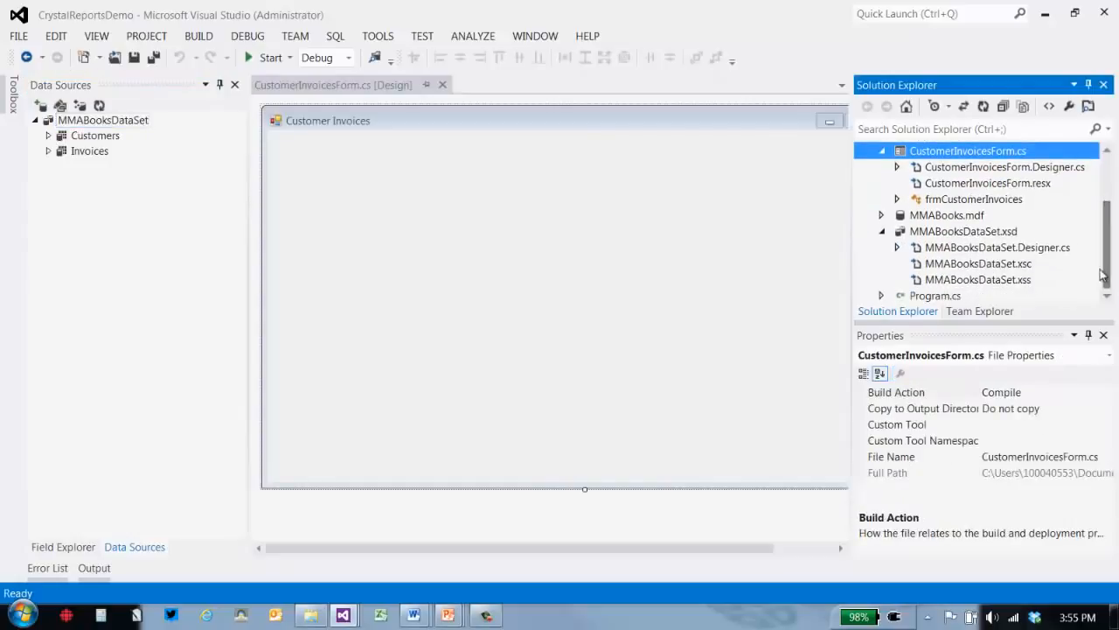
left_click(994, 234)
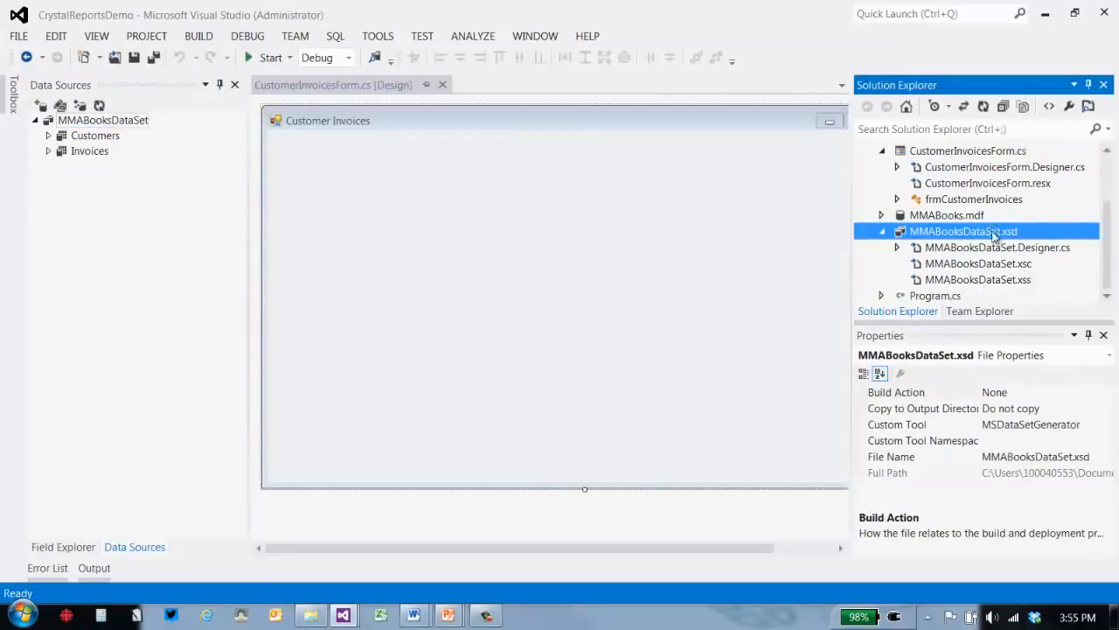
double_click(994, 234)
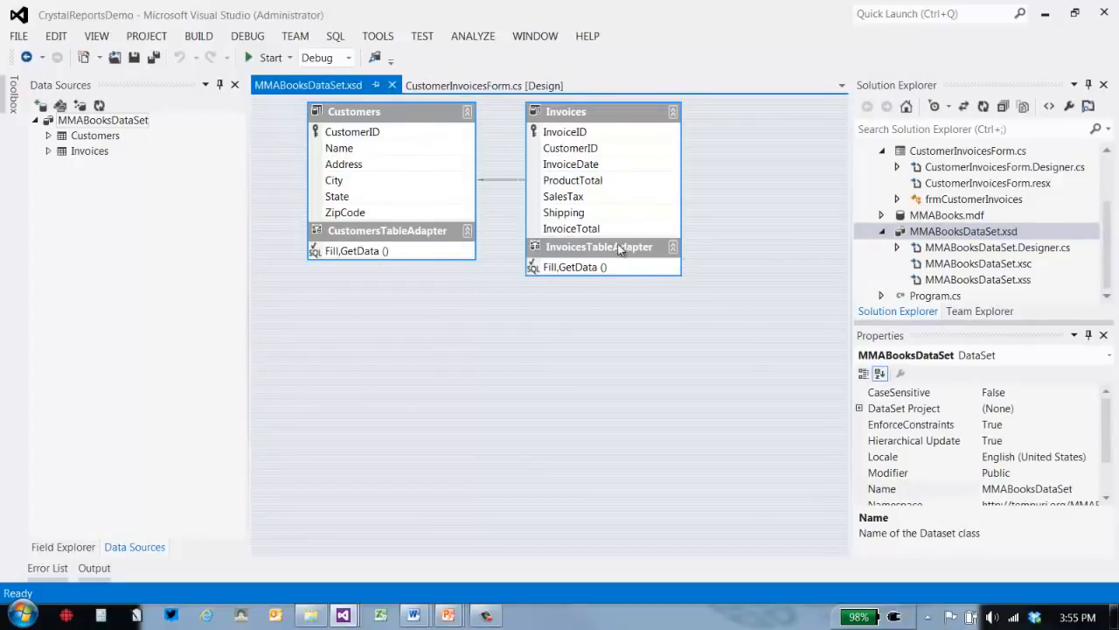
left_click(392, 85)
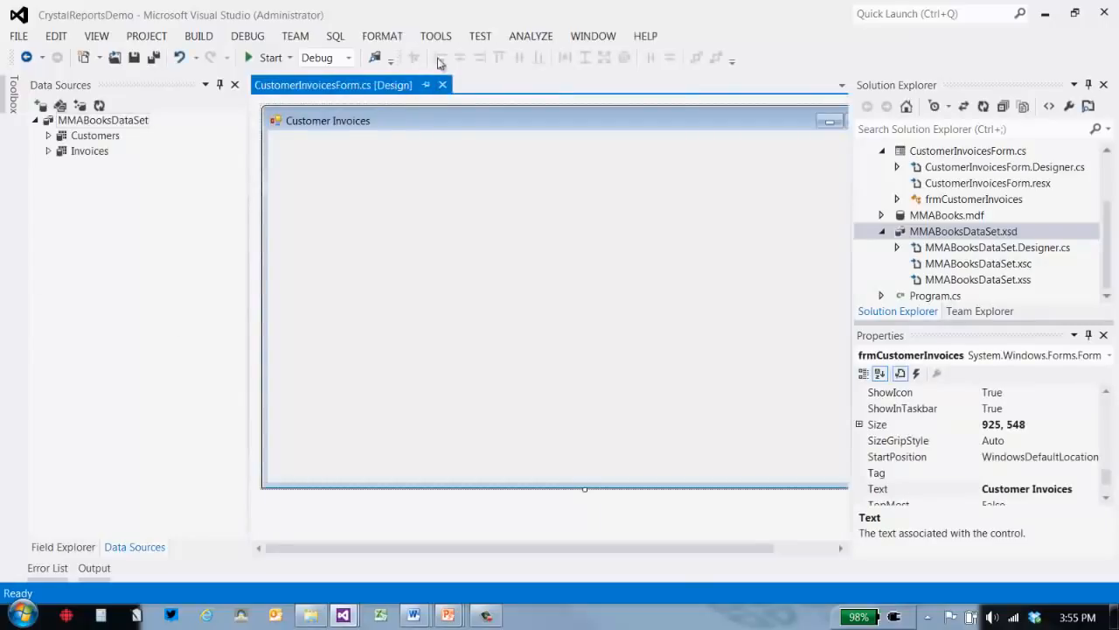
left_click(219, 86)
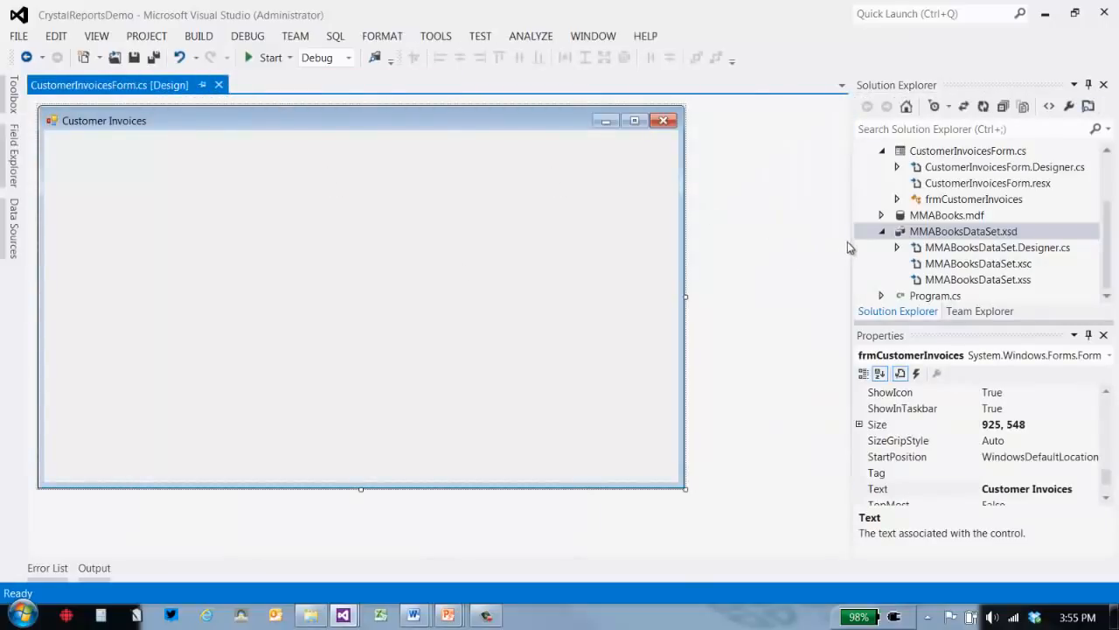
Begin adding a new item to the CrystalReportsDemo project, using the Crystal Reports template from the Reporting category
mouse_move(851, 241)
left_mouse_down()
mouse_move(889, 241)
mouse_move(856, 221)
left_mouse_up()
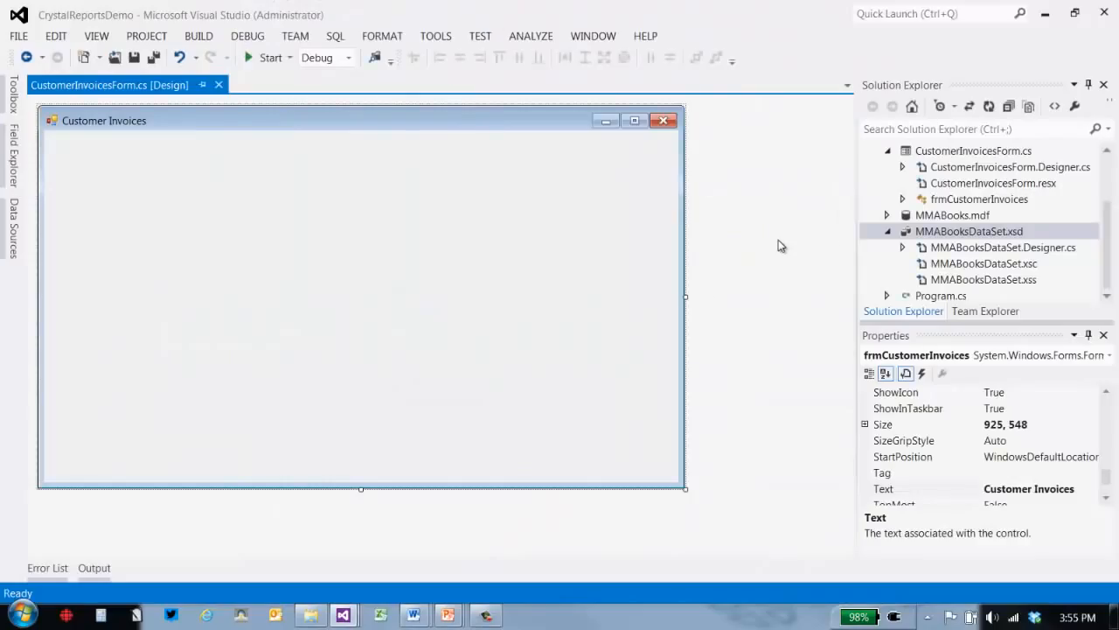
left_click_drag(1111, 226, 1111, 188)
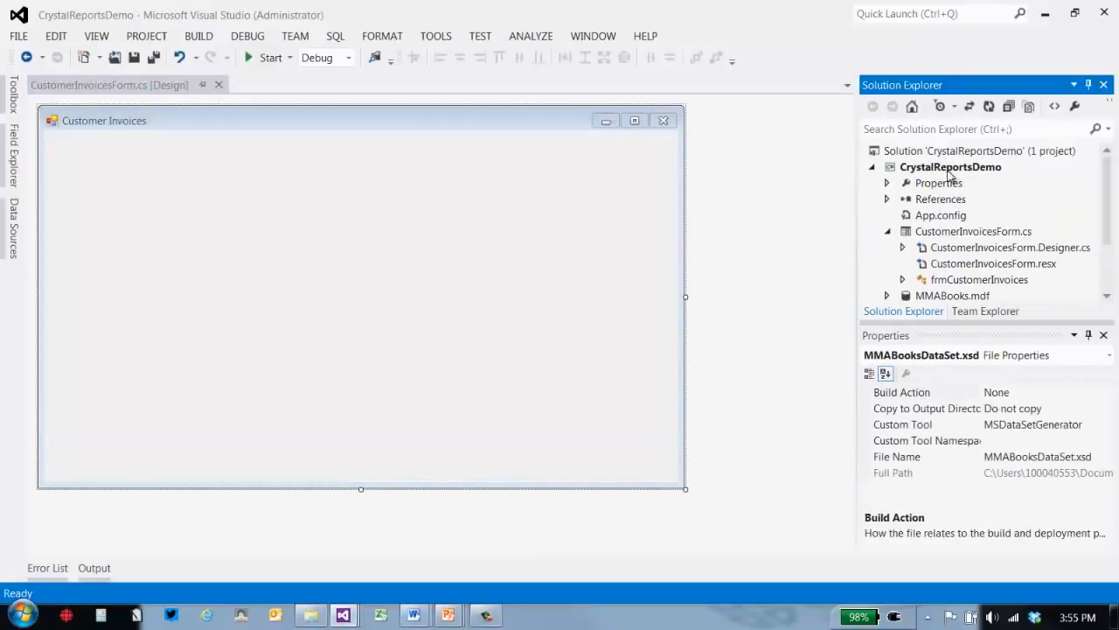
left_click(897, 167)
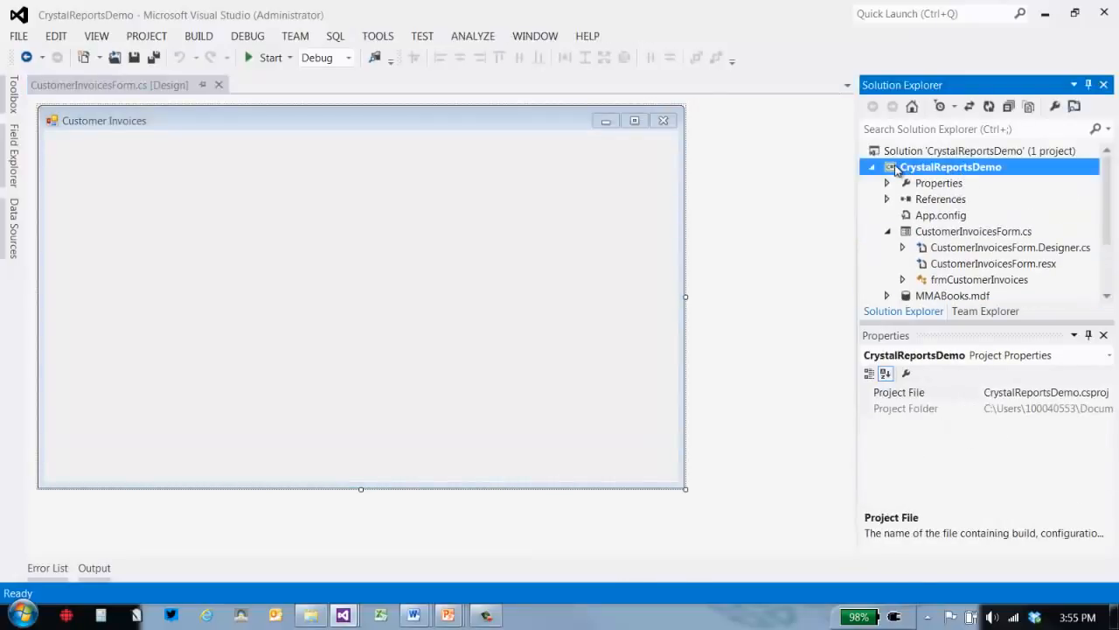
right_click(897, 171)
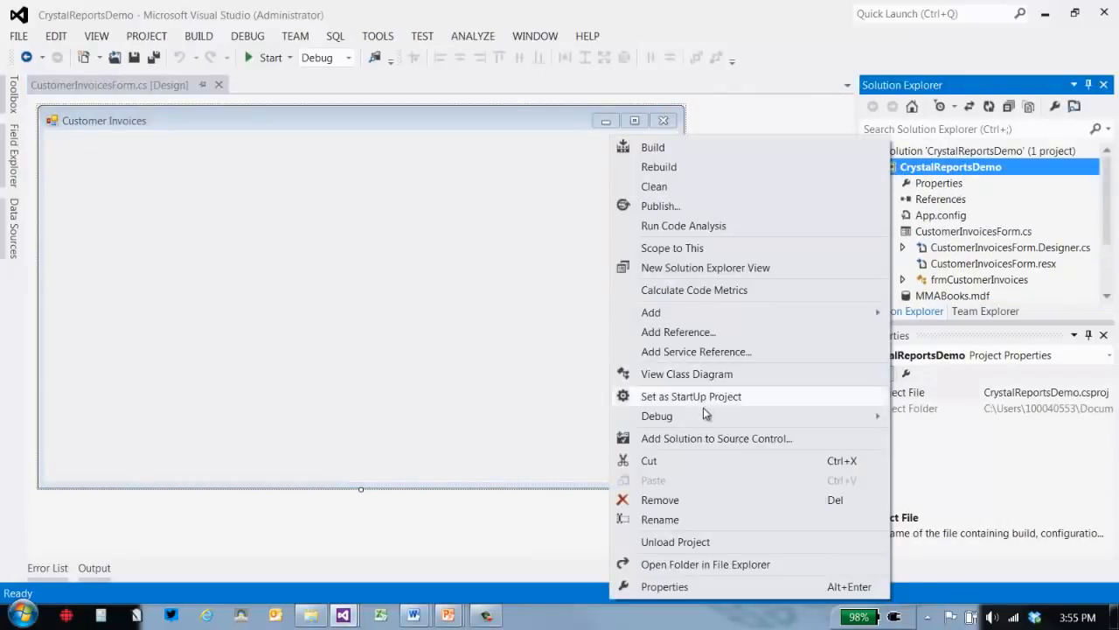
mouse_move(691, 320)
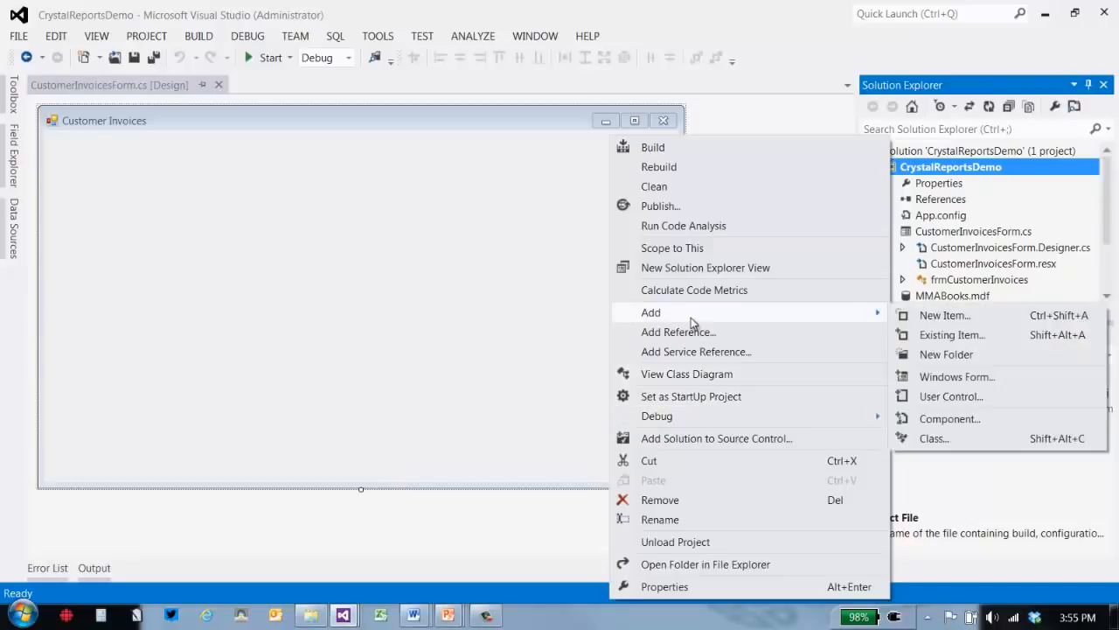
left_click(932, 320)
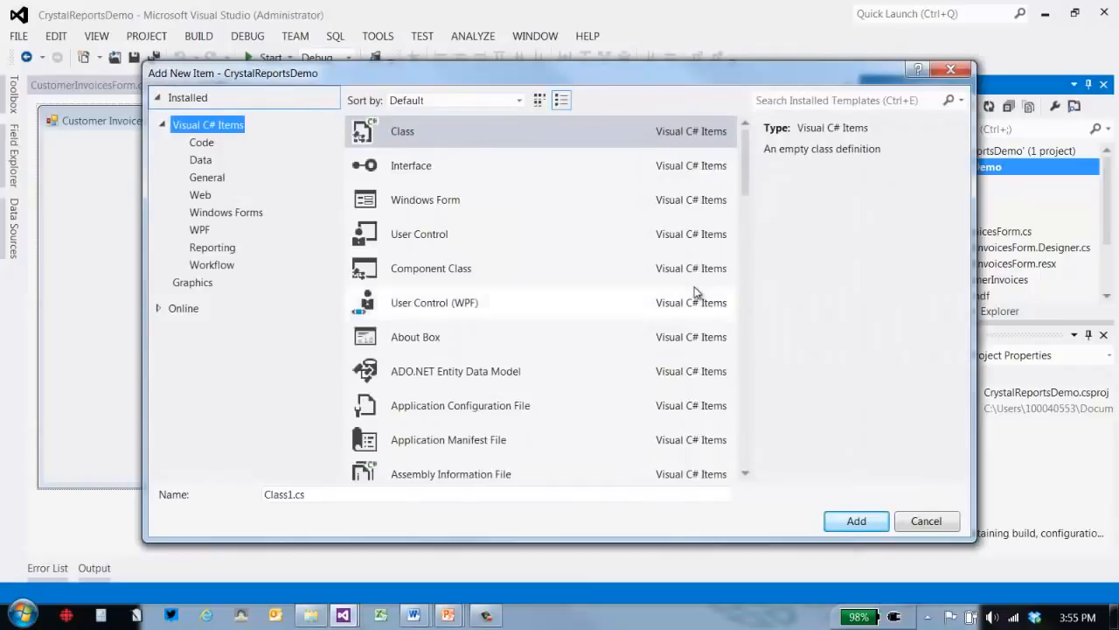
left_click(222, 253)
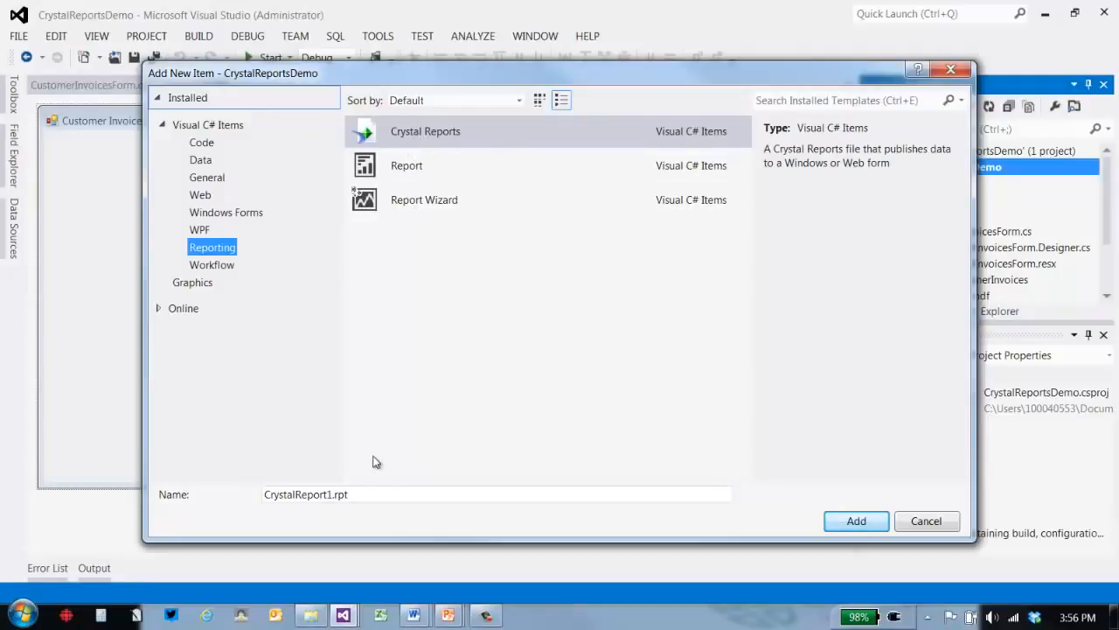
Name the new Crystal report CustomerInvoicesReport.rpt and add it to the project
left_click(335, 494)
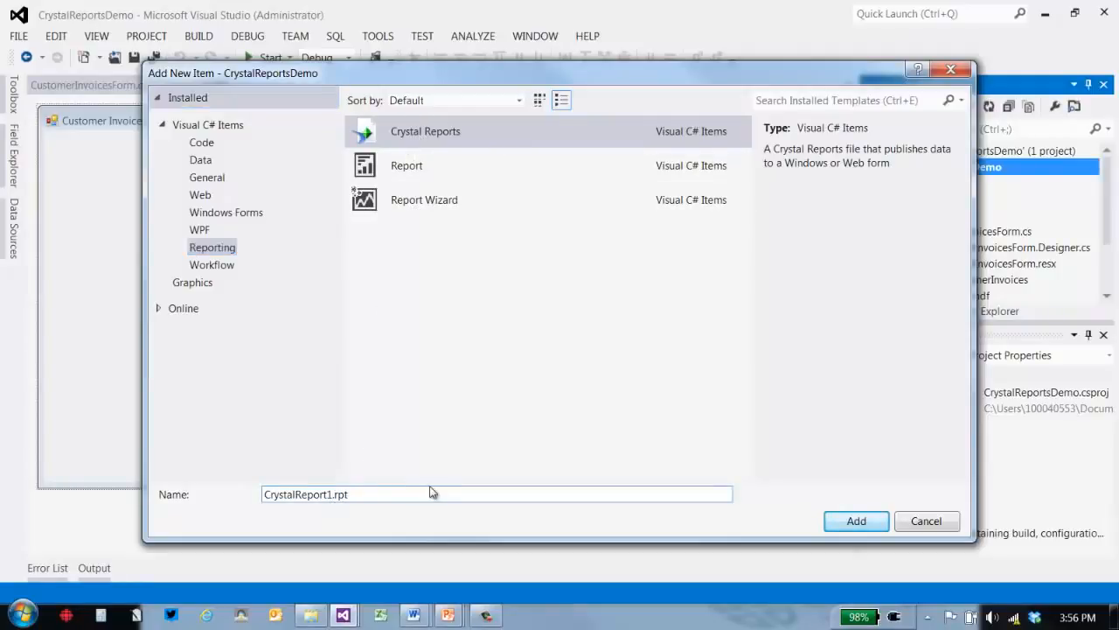
key("BackSpace")
key("BackSpace")
key("BackSpace")
key("BackSpace")
key("BackSpace")
key("BackSpace")
key("BackSpace")
key("BackSpace")
type("CustomerInvoices")
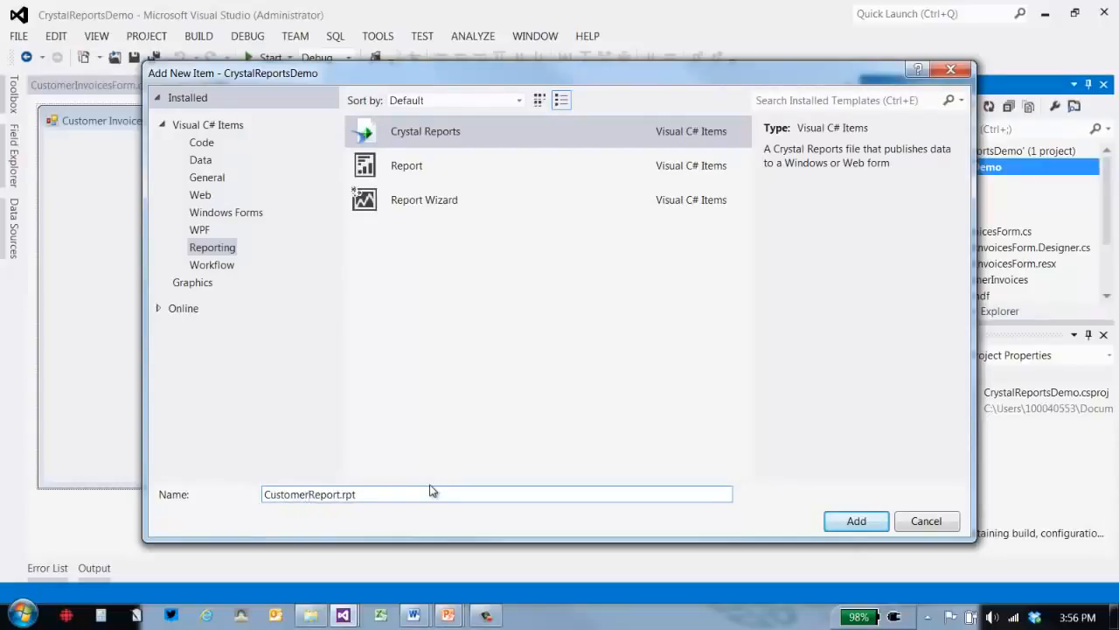
left_click(856, 521)
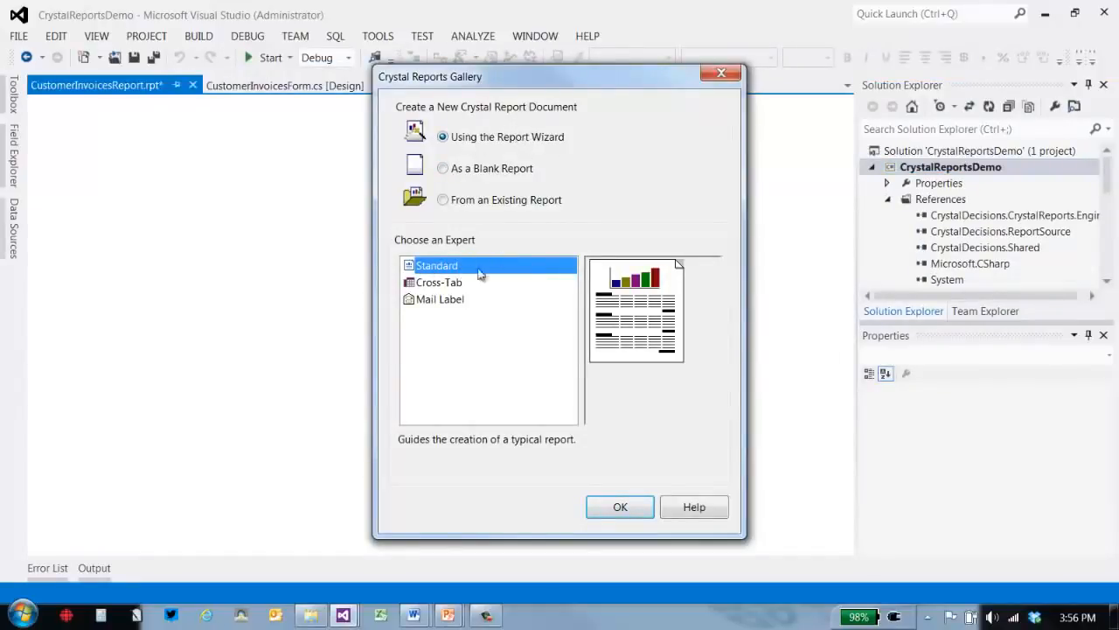
Use the Standard report wizard with the Customers and Invoices tables of the project's ADO.NET MMABooksDataSet, and accept their link by key
left_click(633, 510)
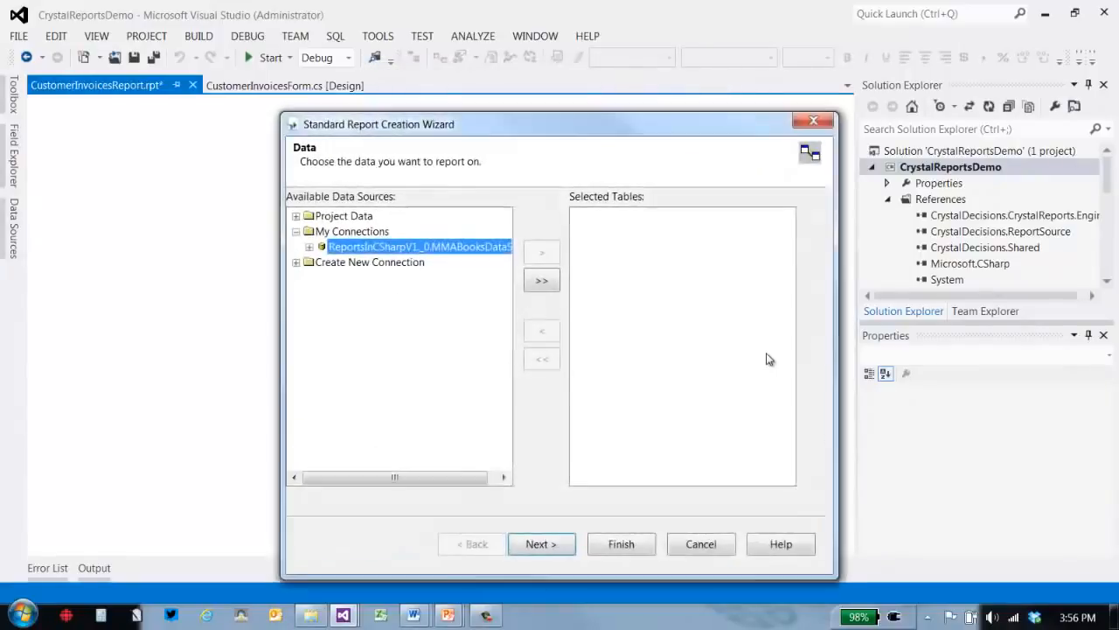
left_click_drag(621, 129, 552, 117)
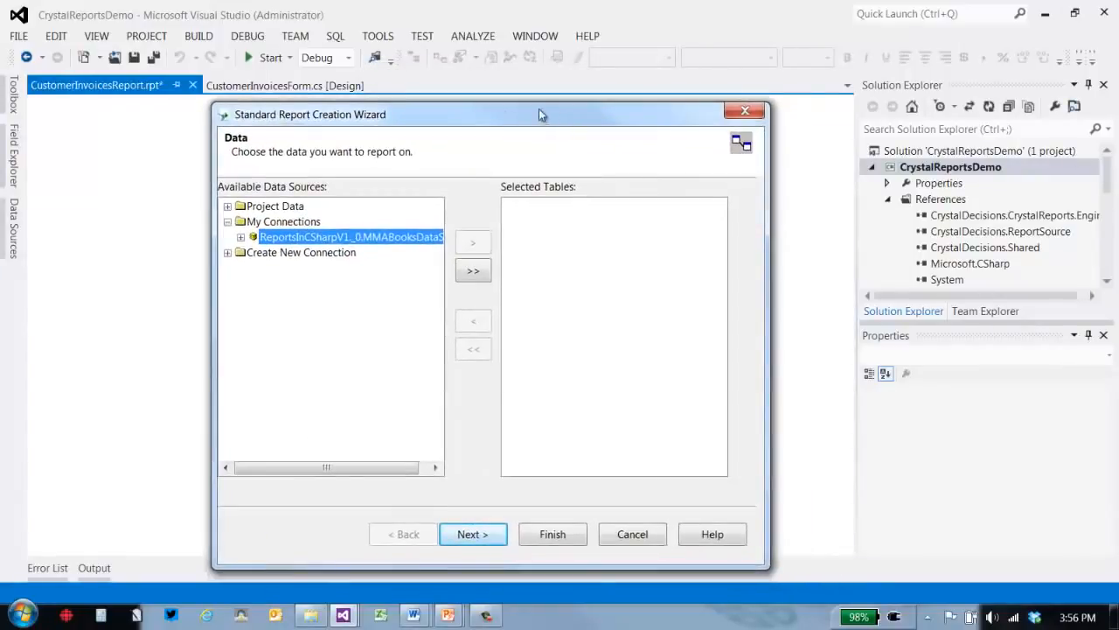
left_click(227, 206)
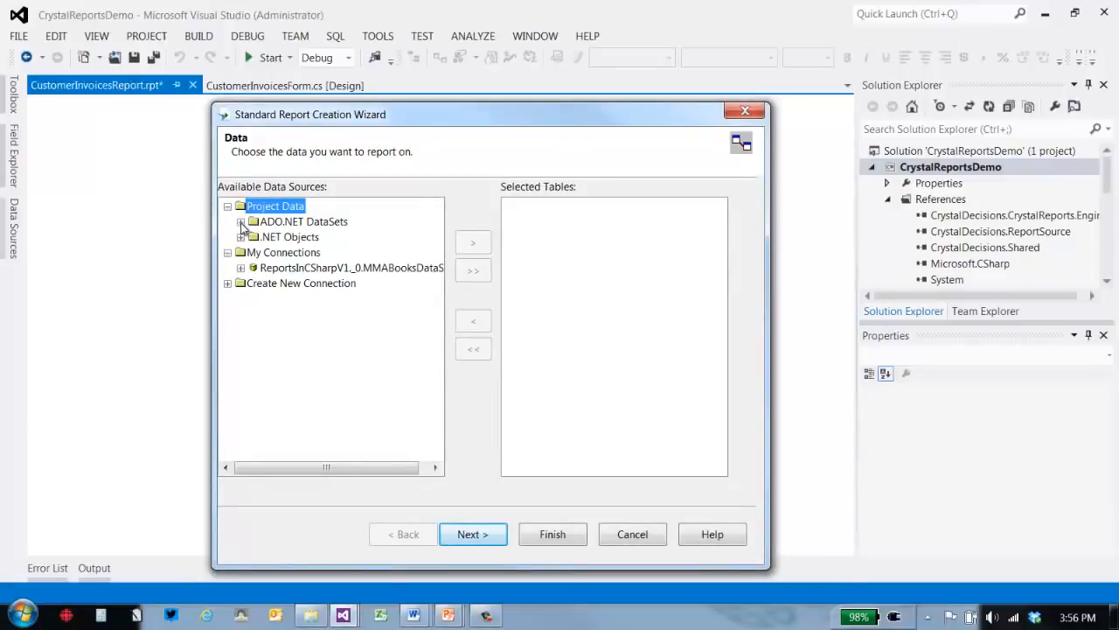
left_click(242, 223)
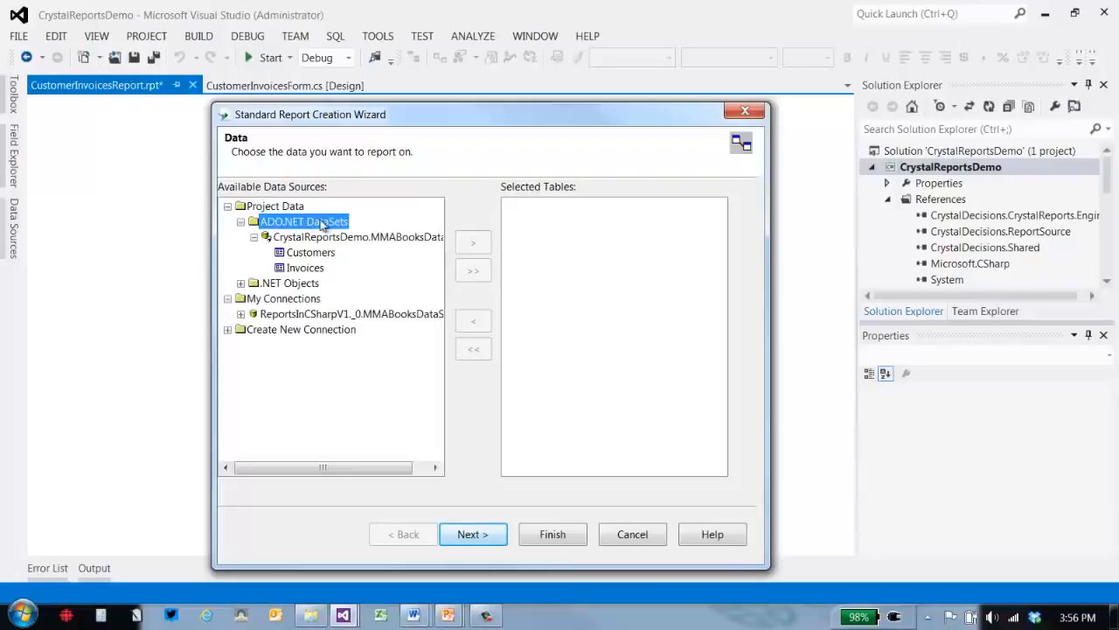
left_click(305, 254)
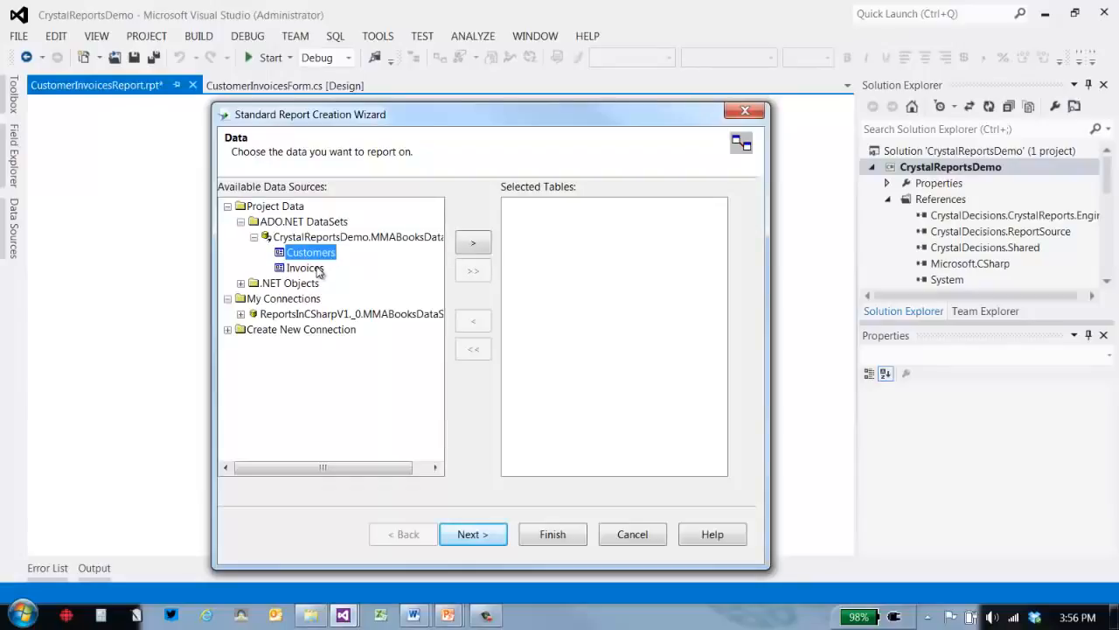
left_click(306, 269, "ctrl")
left_click(474, 244)
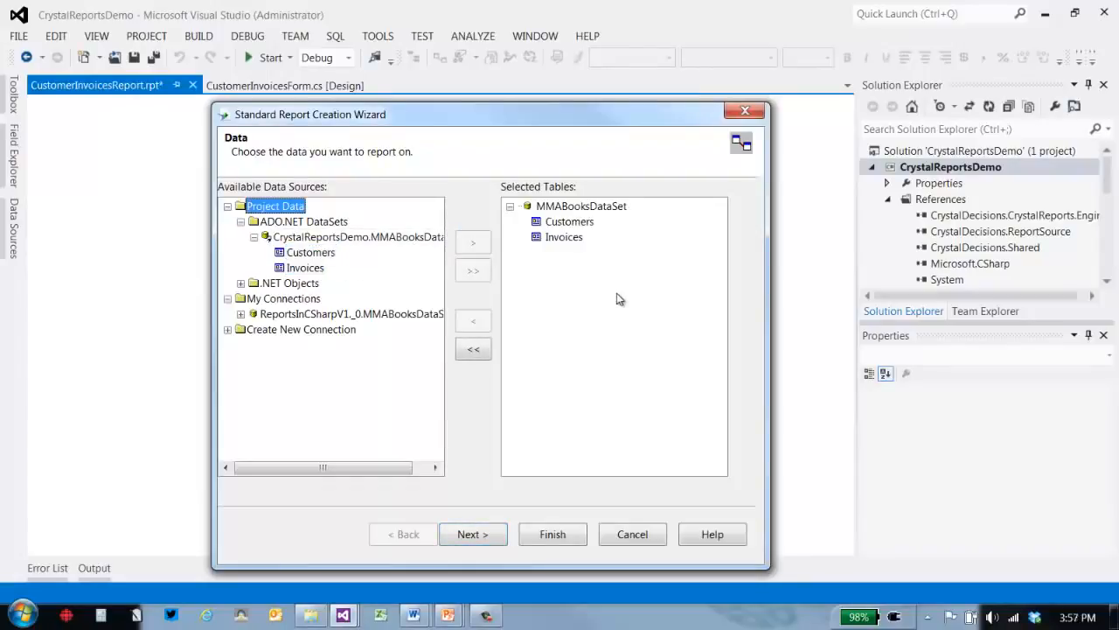
left_click(487, 535)
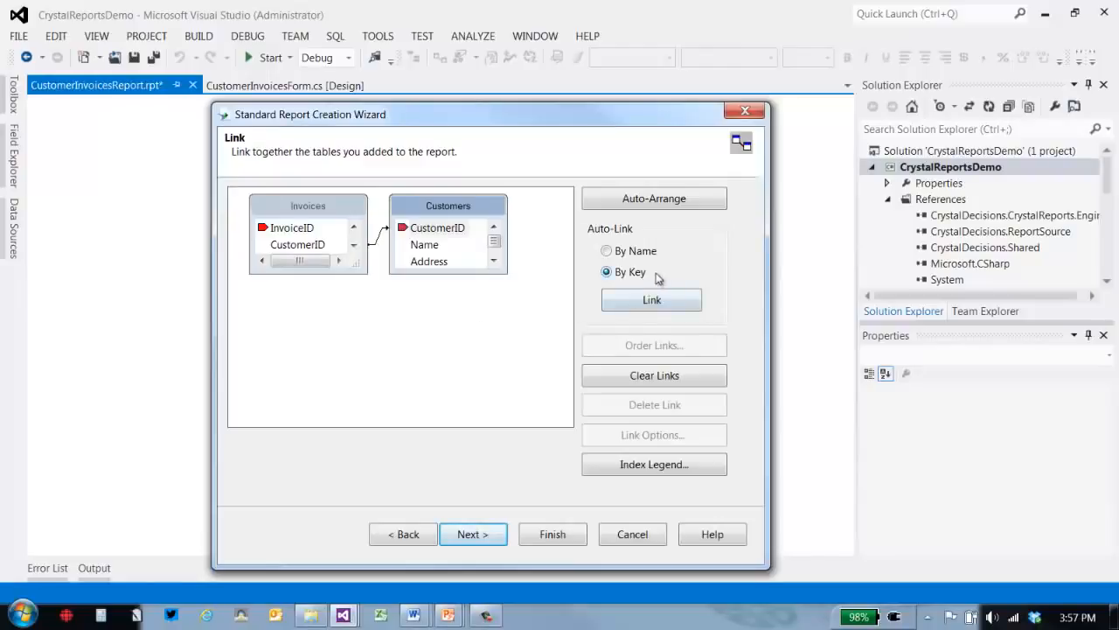
left_click(481, 536)
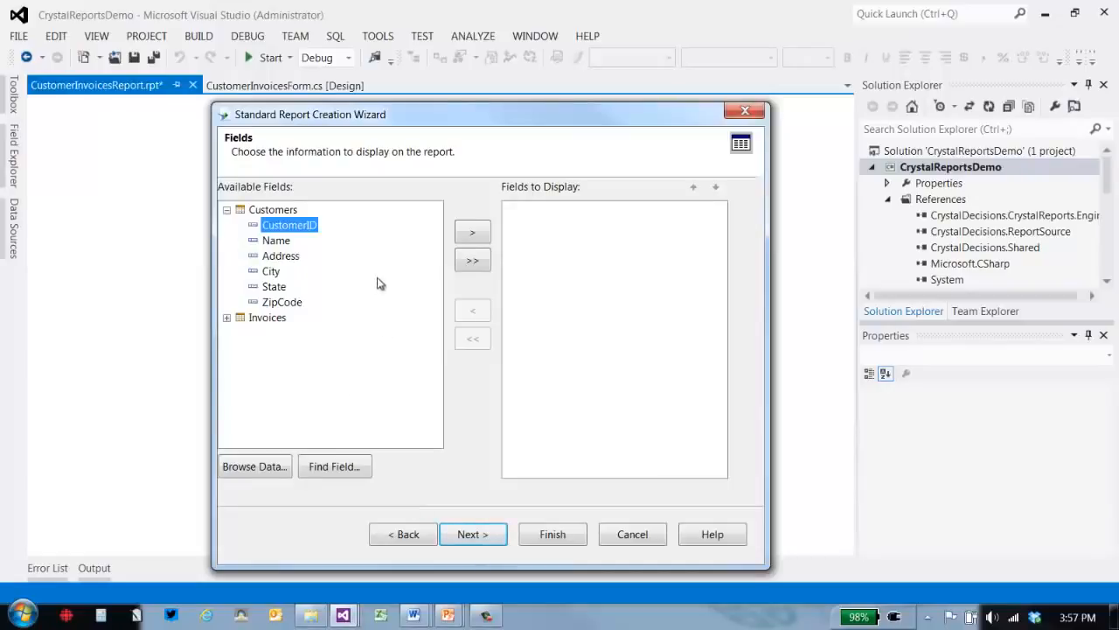
Choose the Customers table's Name, Address, City, State and ZipCode as the report's display fields and proceed to grouping
left_click(274, 241)
left_click(482, 236)
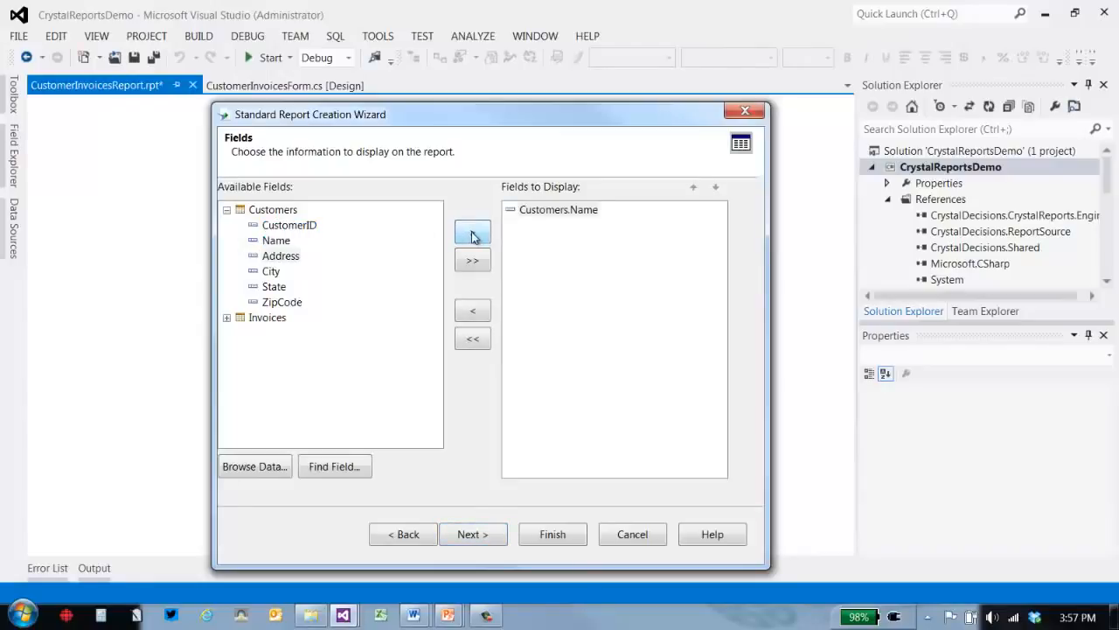
left_click(464, 234)
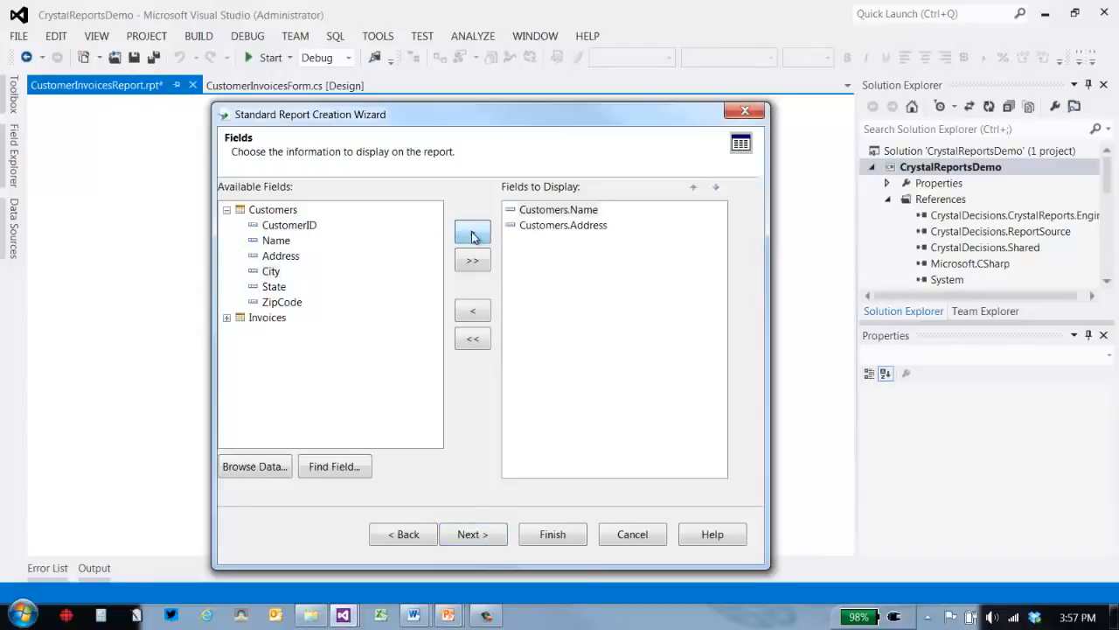
left_click(272, 286, "ctrl")
left_click(288, 300, "ctrl")
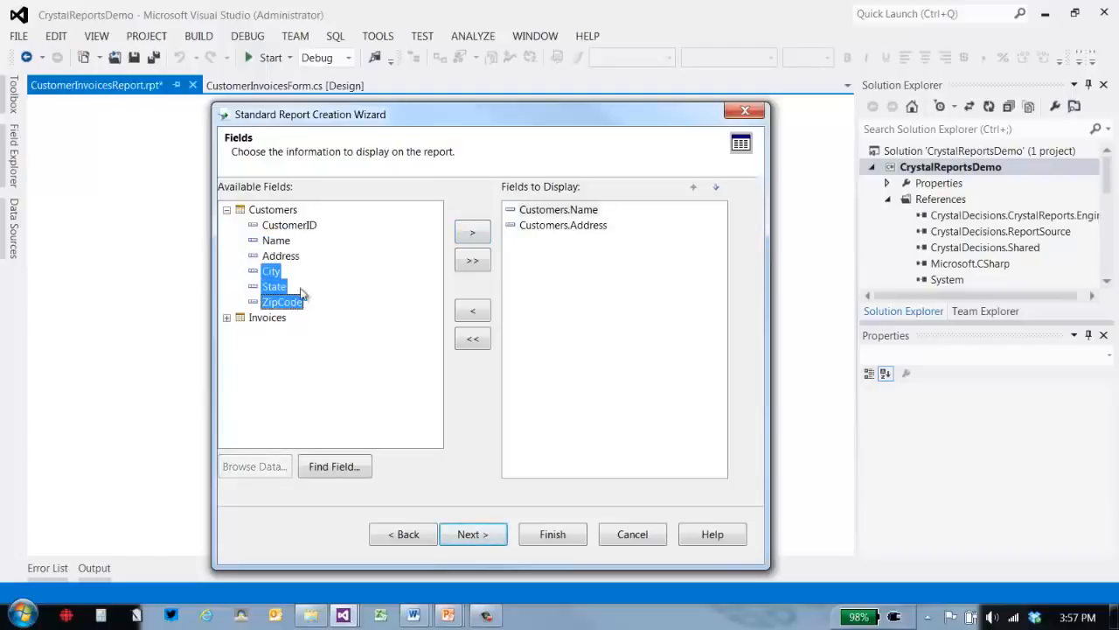
left_click(478, 236)
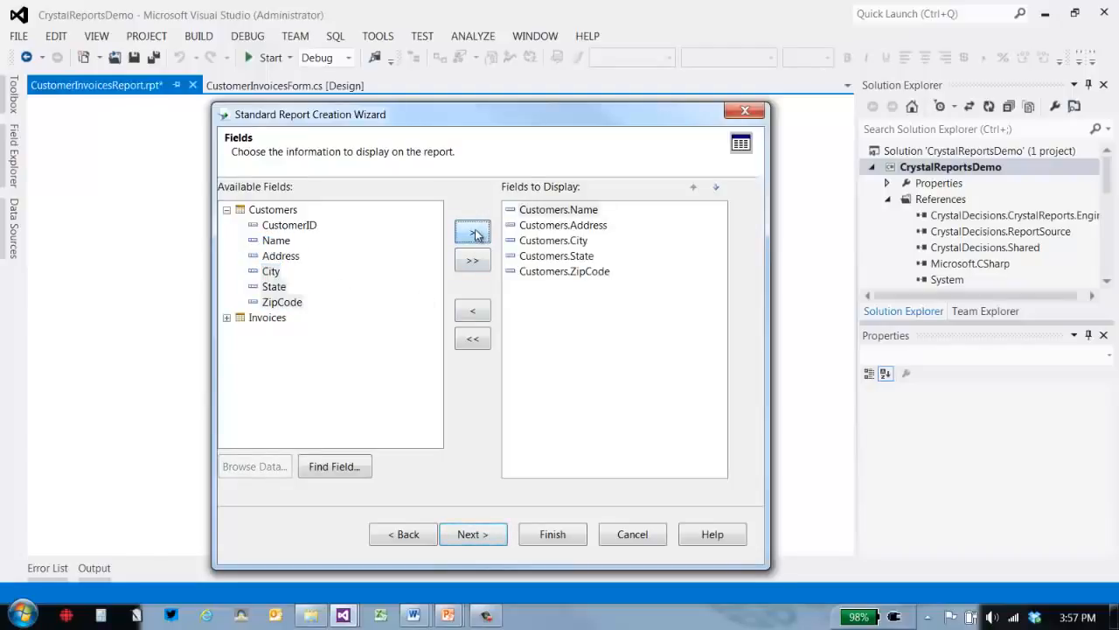
left_click(227, 318)
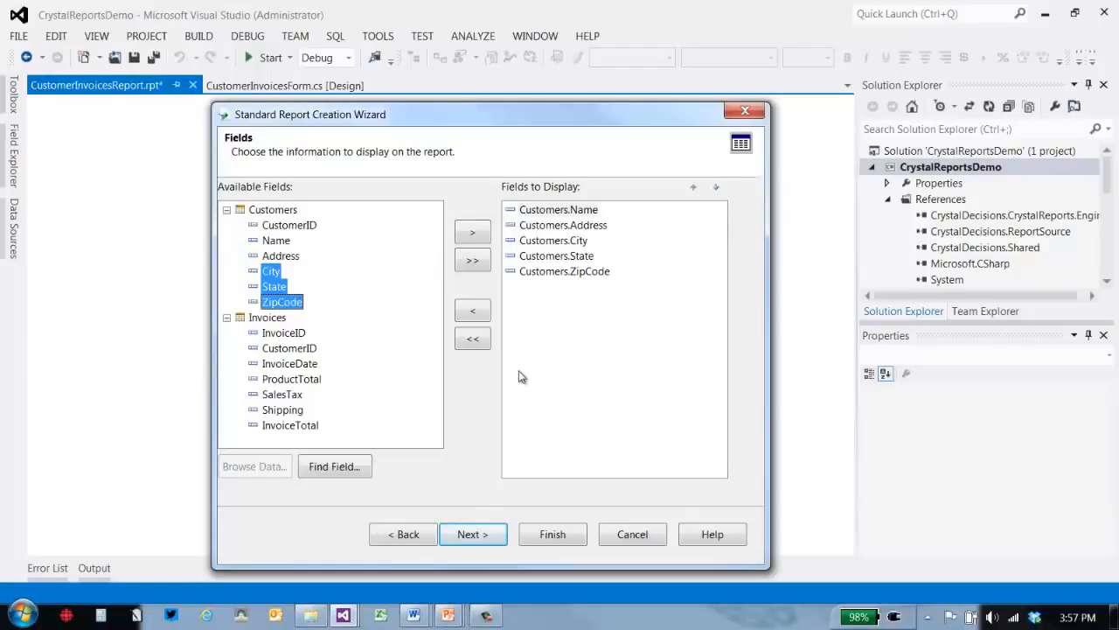
left_click(477, 532)
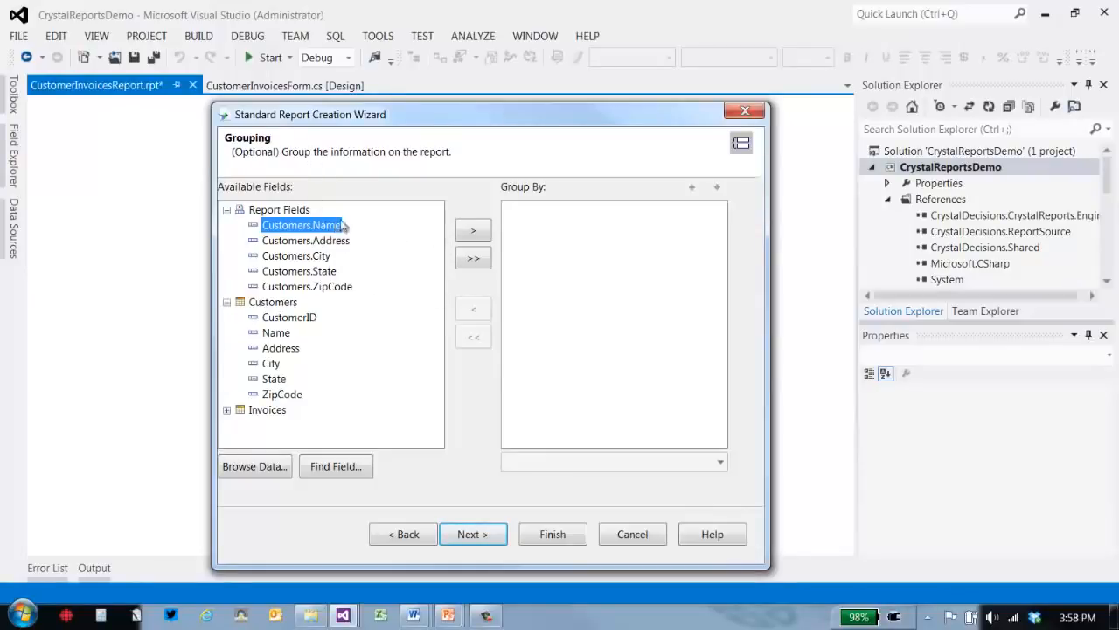
Group the report by Customers.Name in ascending order and add InvoiceID and InvoiceTotal from the Invoices table as summarized fields
left_click(475, 231)
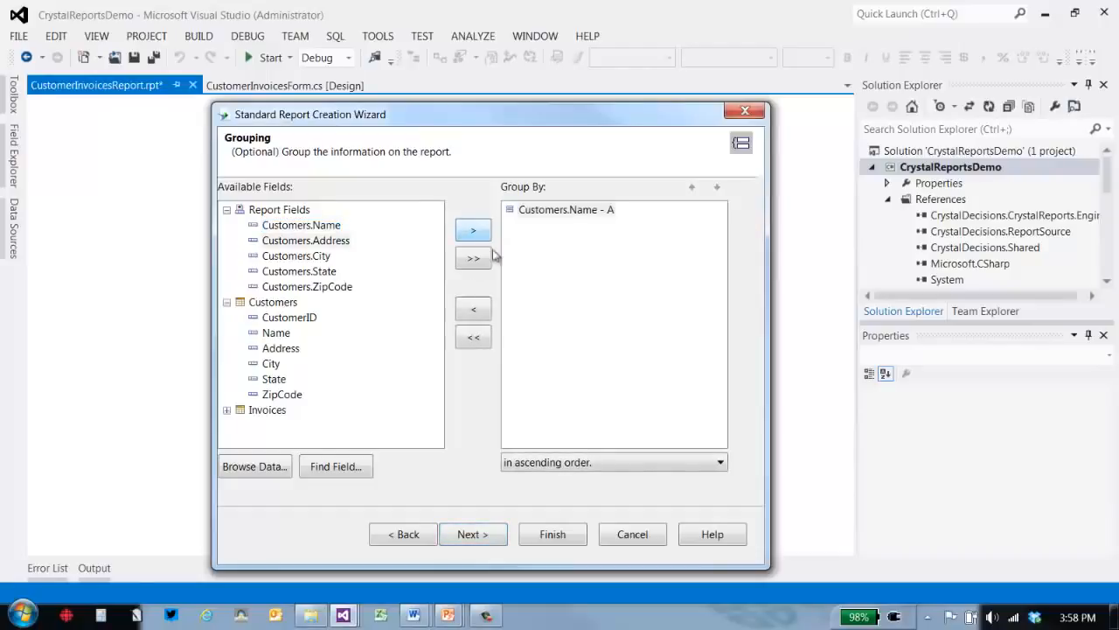
left_click(471, 535)
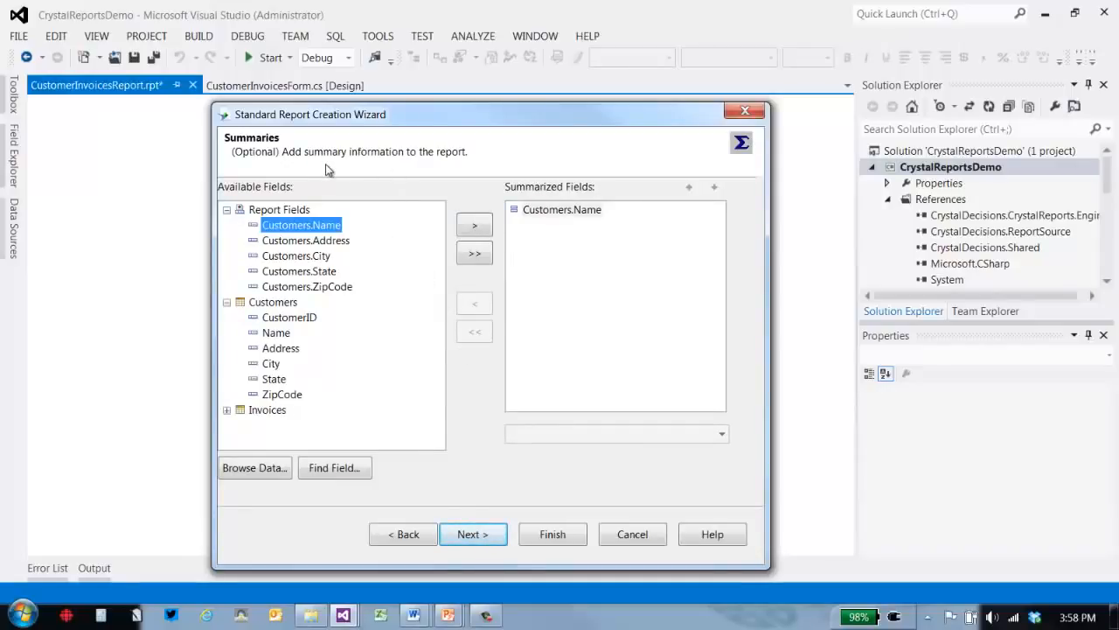
left_click(227, 410)
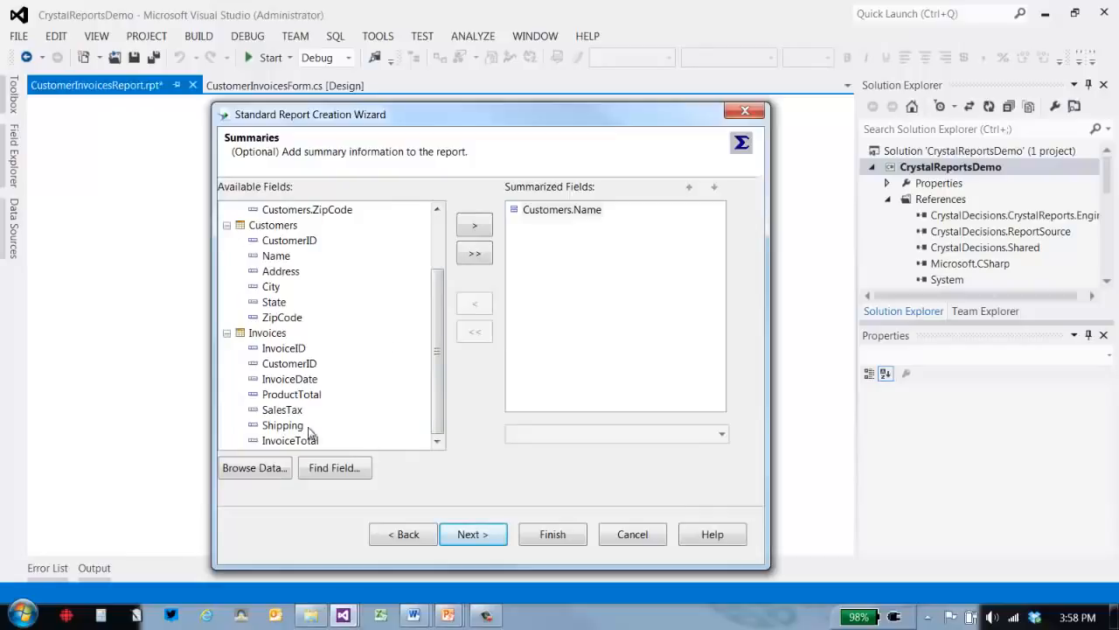
left_click(301, 350)
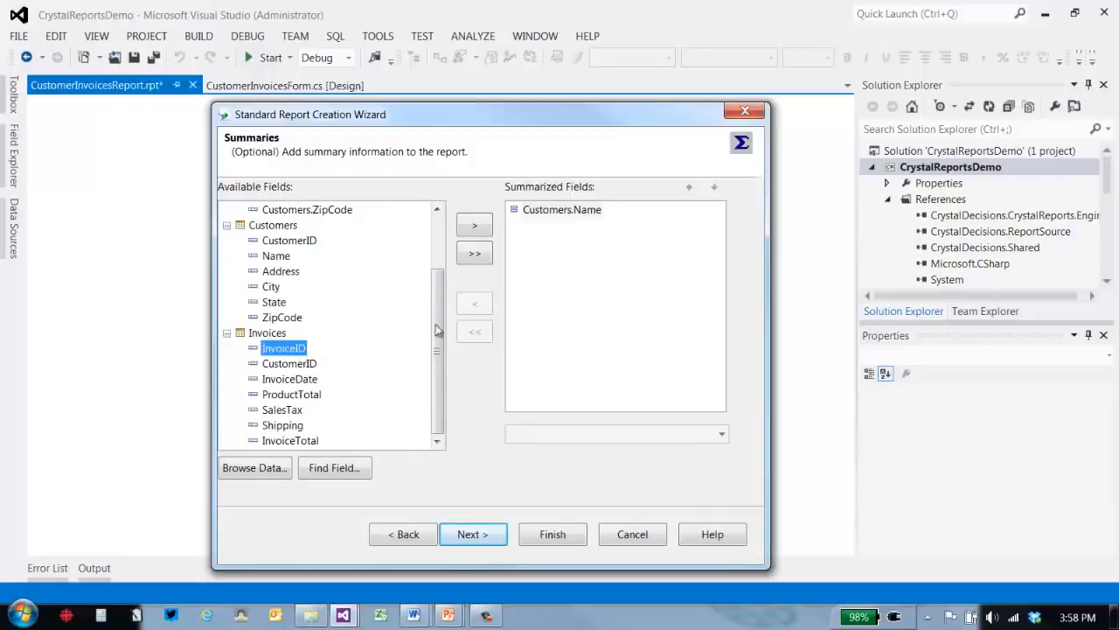
left_click(312, 441, "ctrl")
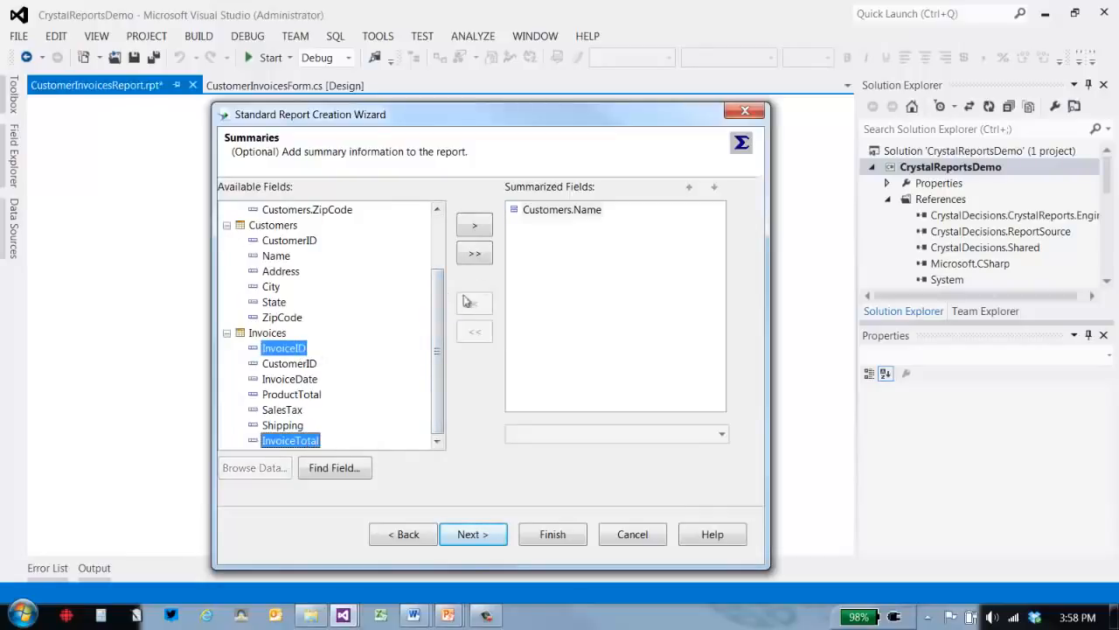
left_click(474, 228)
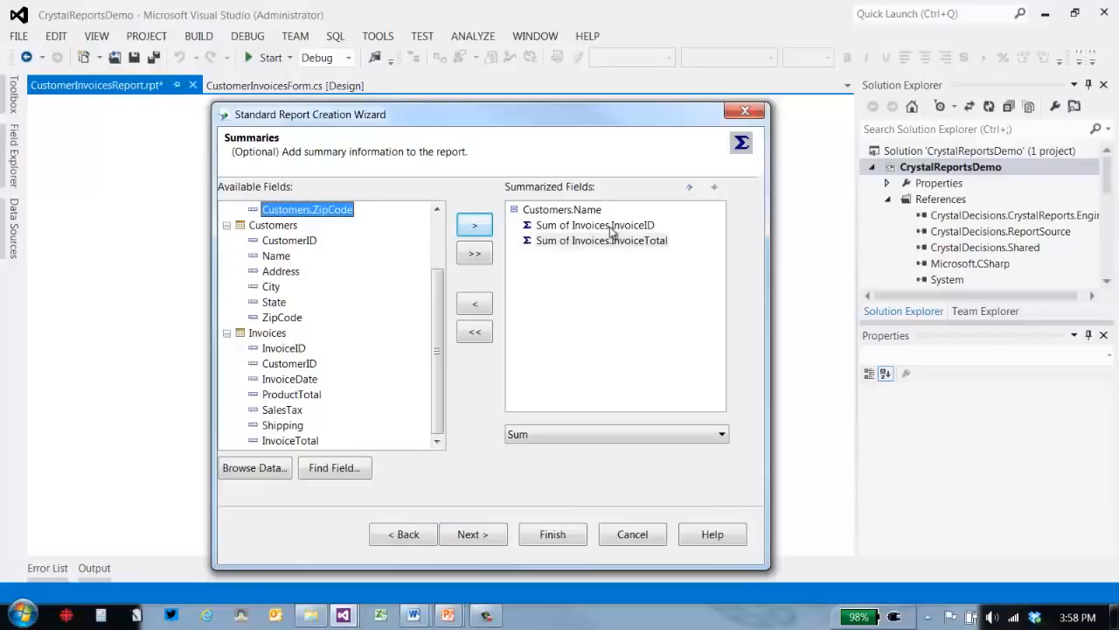
Change the Invoices.InvoiceID summary to Count, keep Sum for InvoiceTotal, and proceed to group sorting
left_click(594, 244)
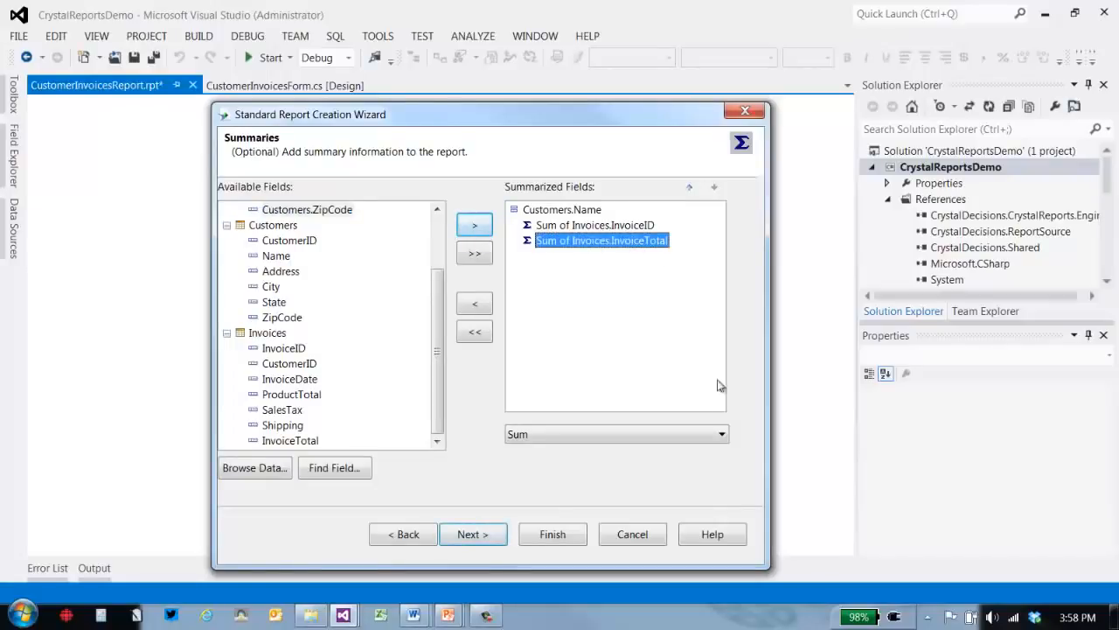
left_click(648, 228)
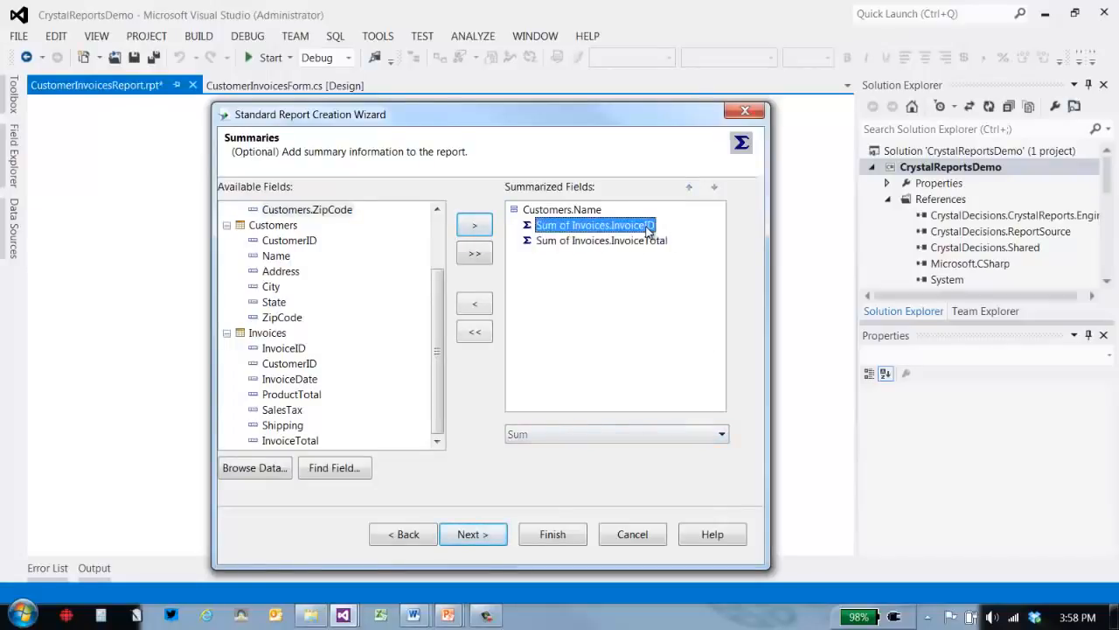
left_click(722, 436)
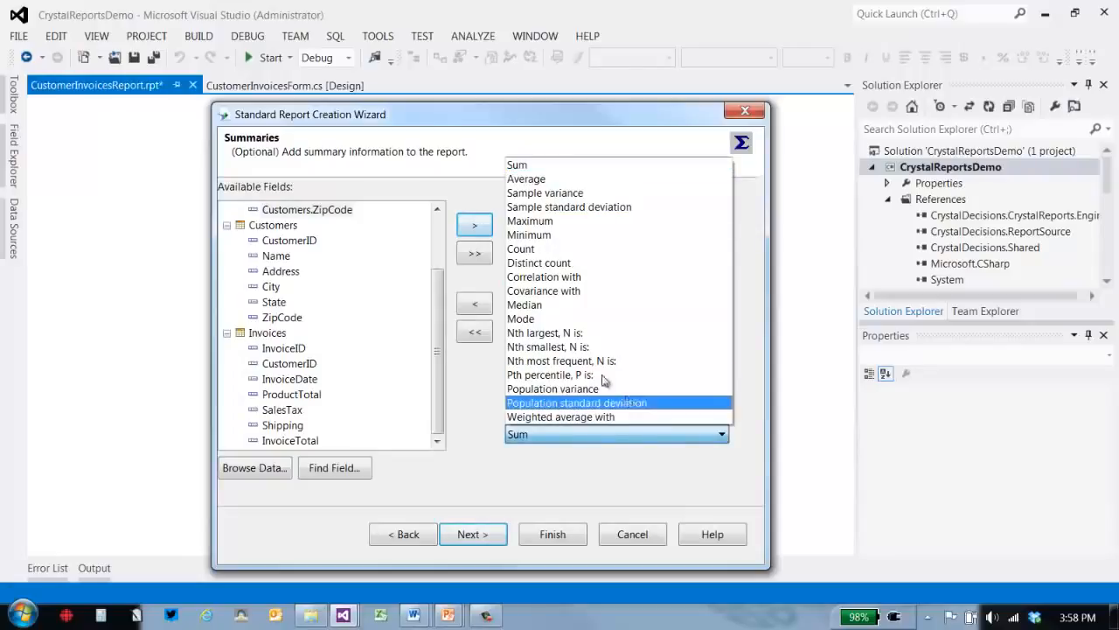
left_click(562, 251)
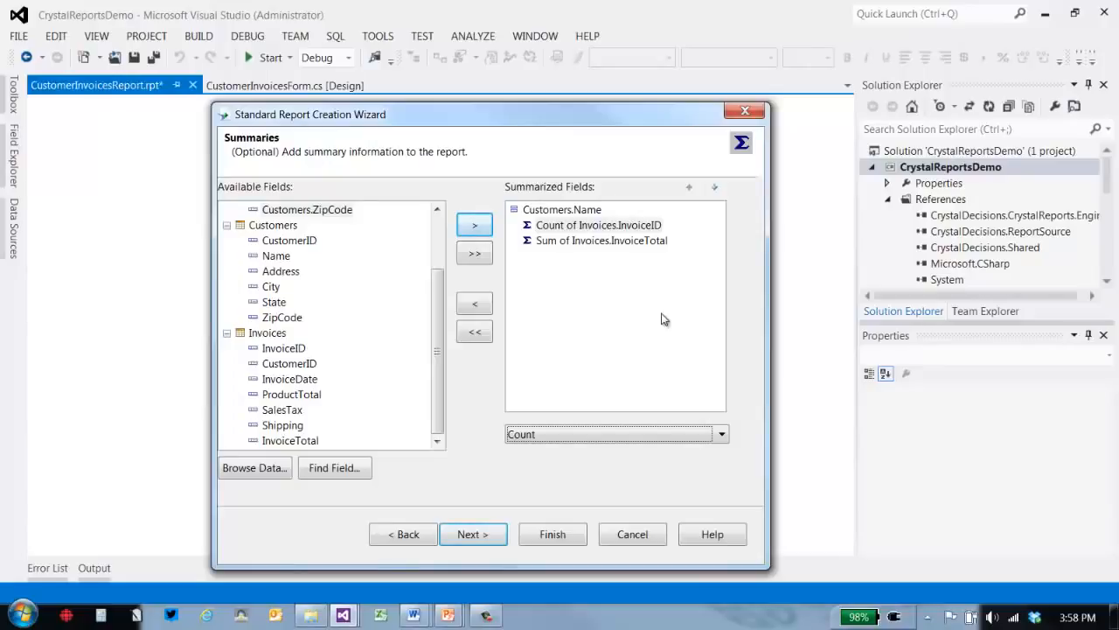
left_click(481, 536)
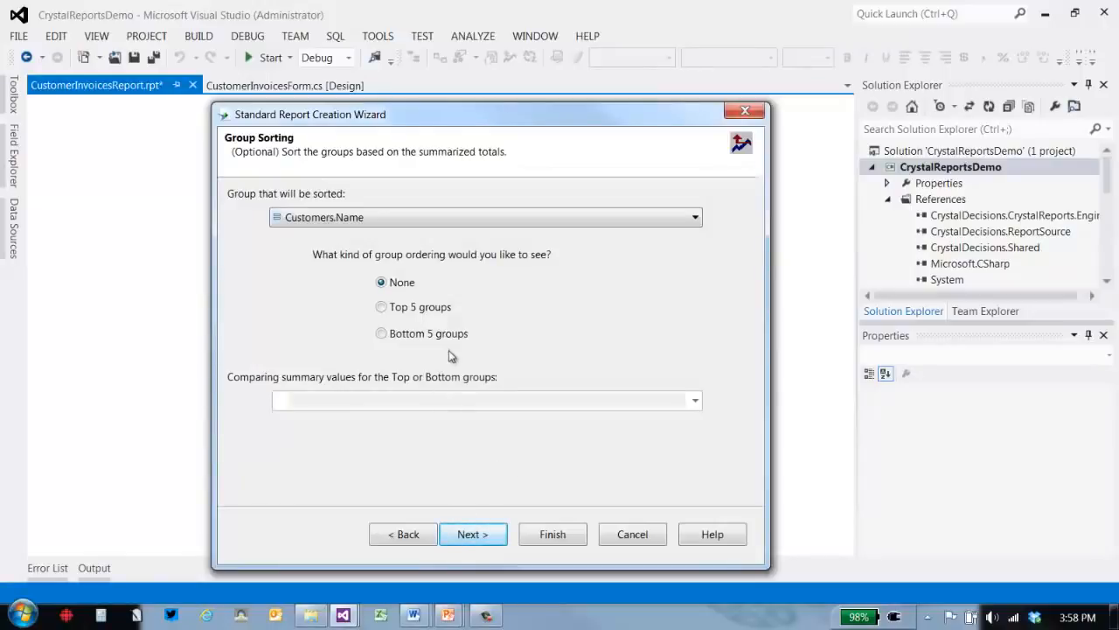
Accept no group ordering, no chart and no record filter, and proceed to the report style selection
left_click(487, 537)
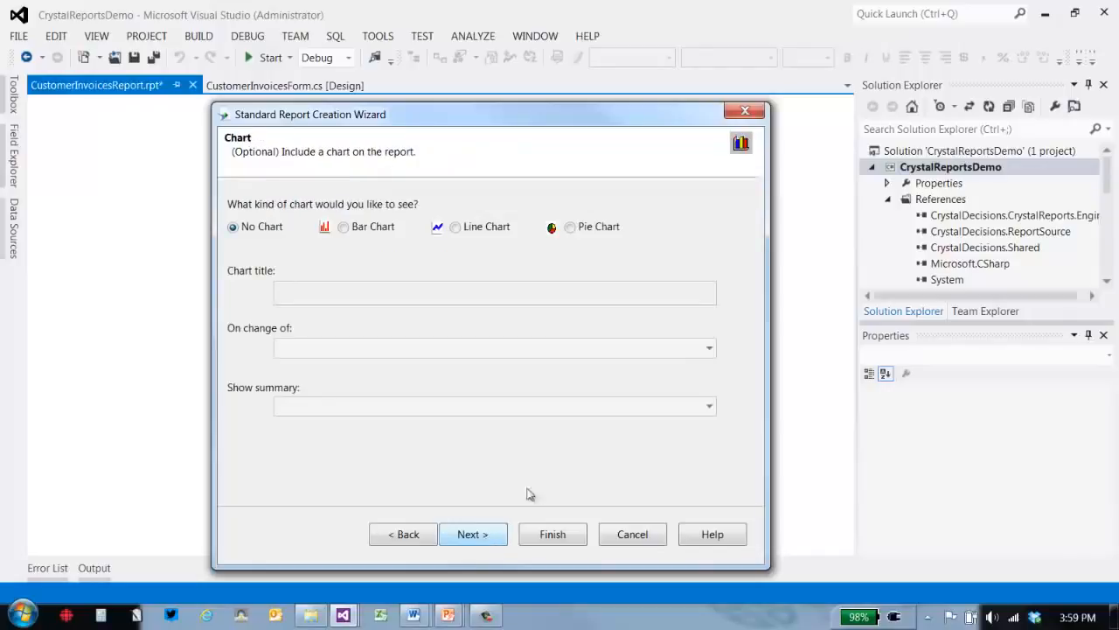
left_click(490, 538)
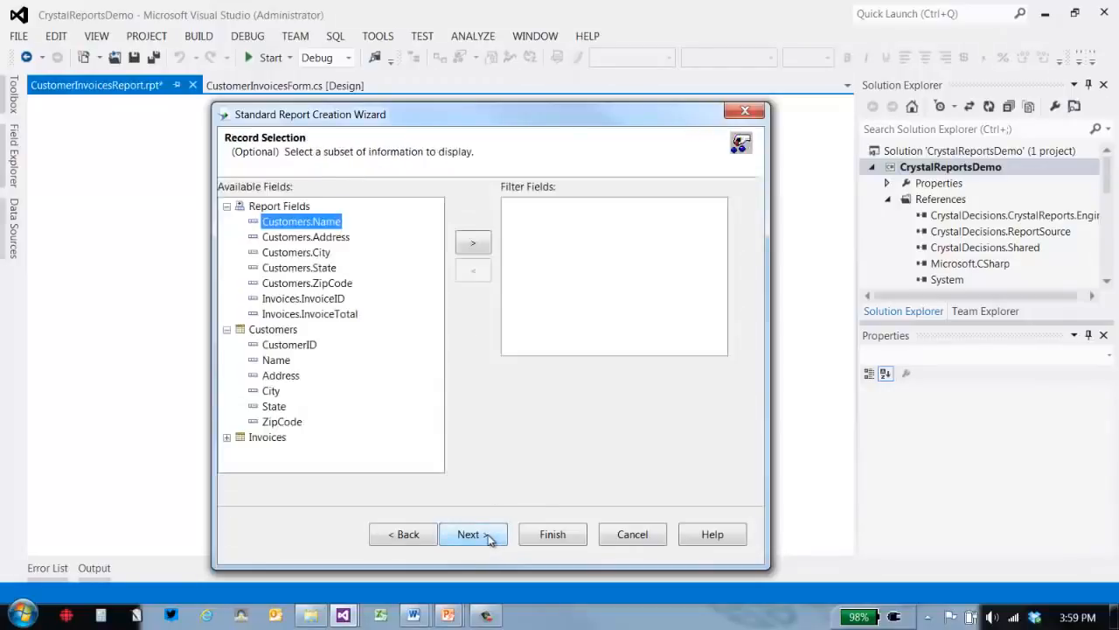
left_click(488, 535)
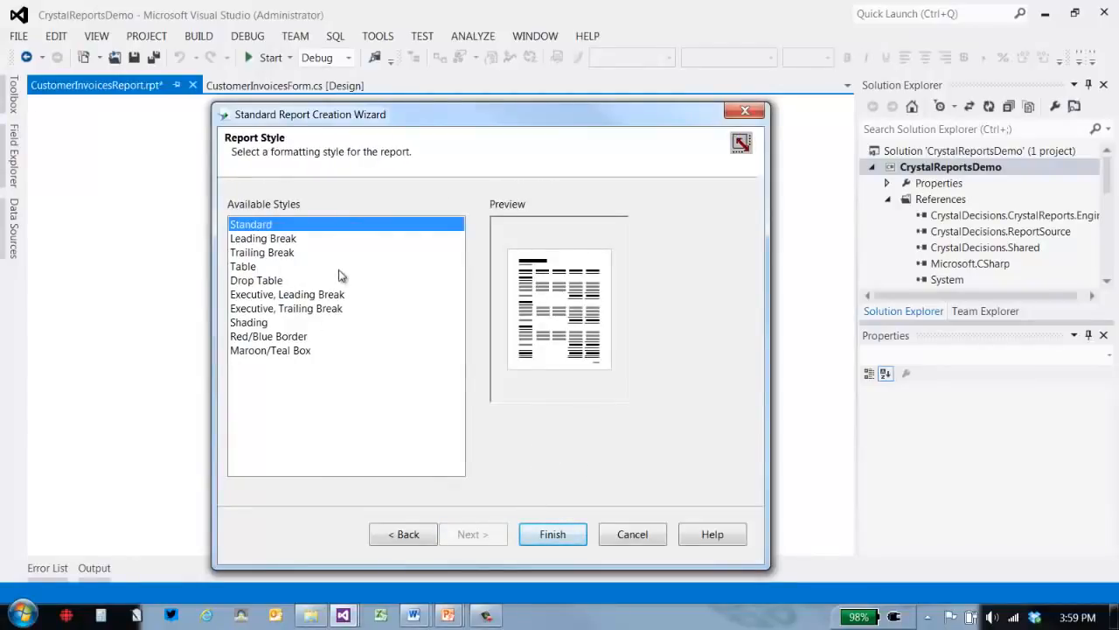
Compare several report styles, choose the Shading style and finish the report wizard
left_click(274, 238)
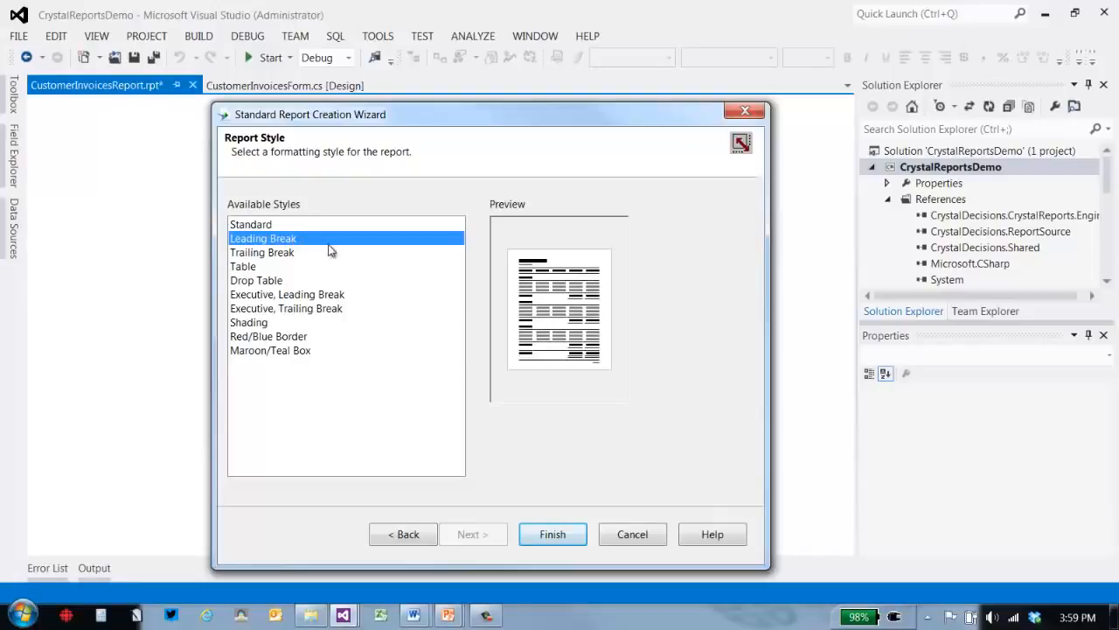
left_click(274, 254)
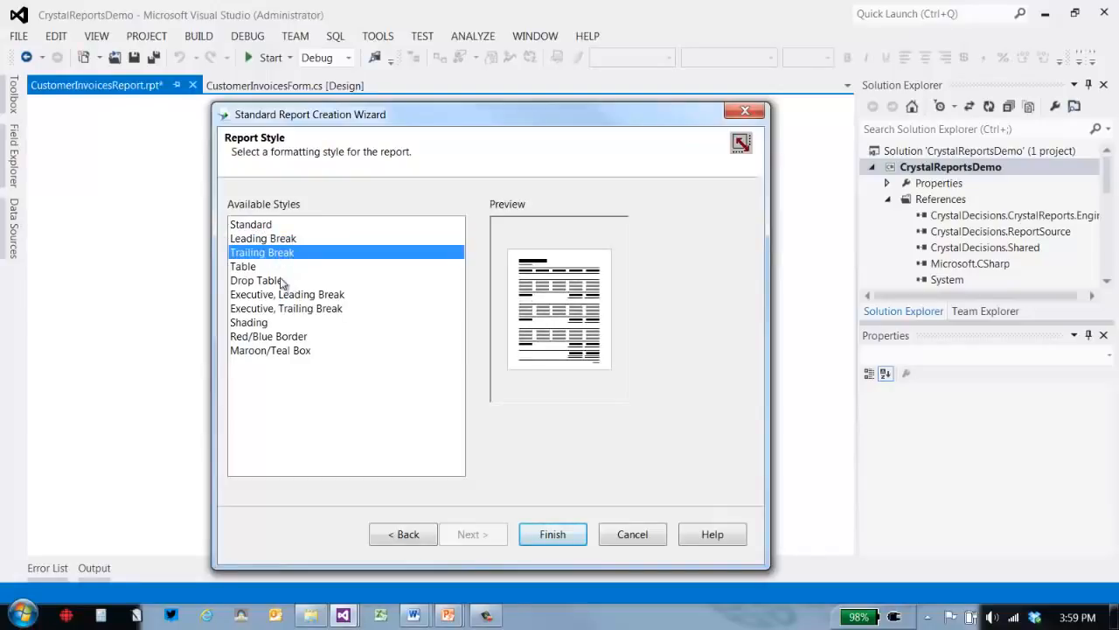
left_click(280, 282)
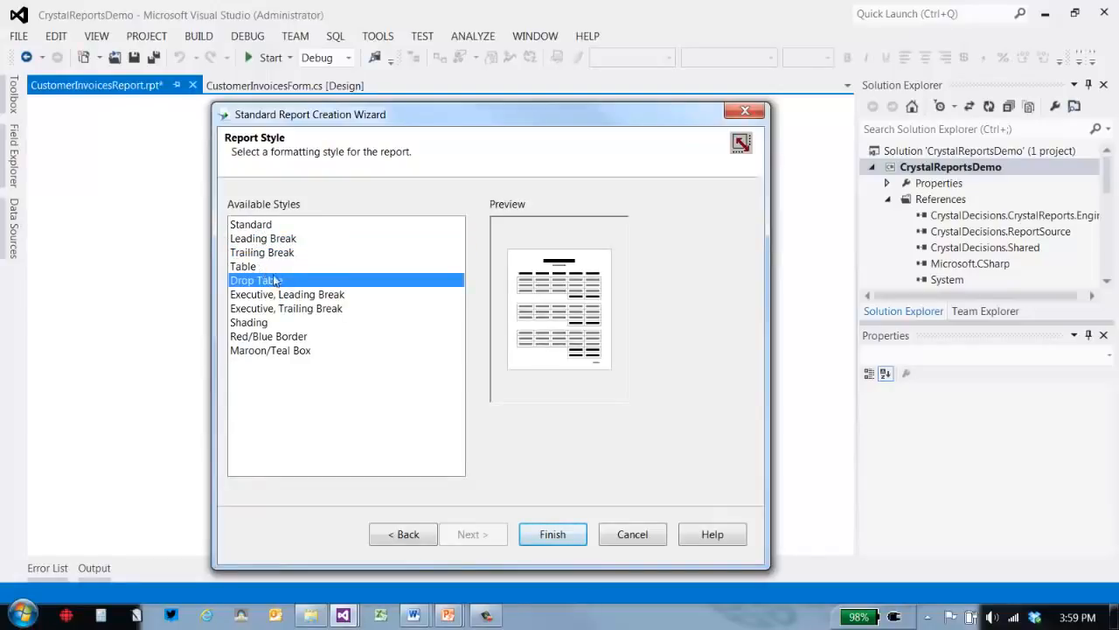
left_click(262, 323)
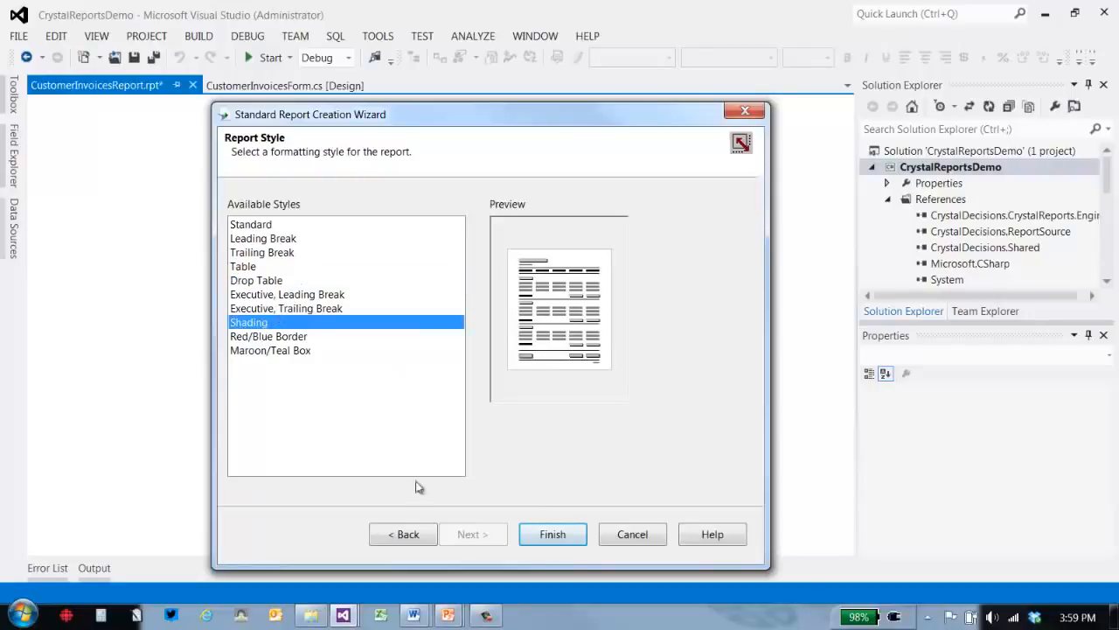
left_click(560, 535)
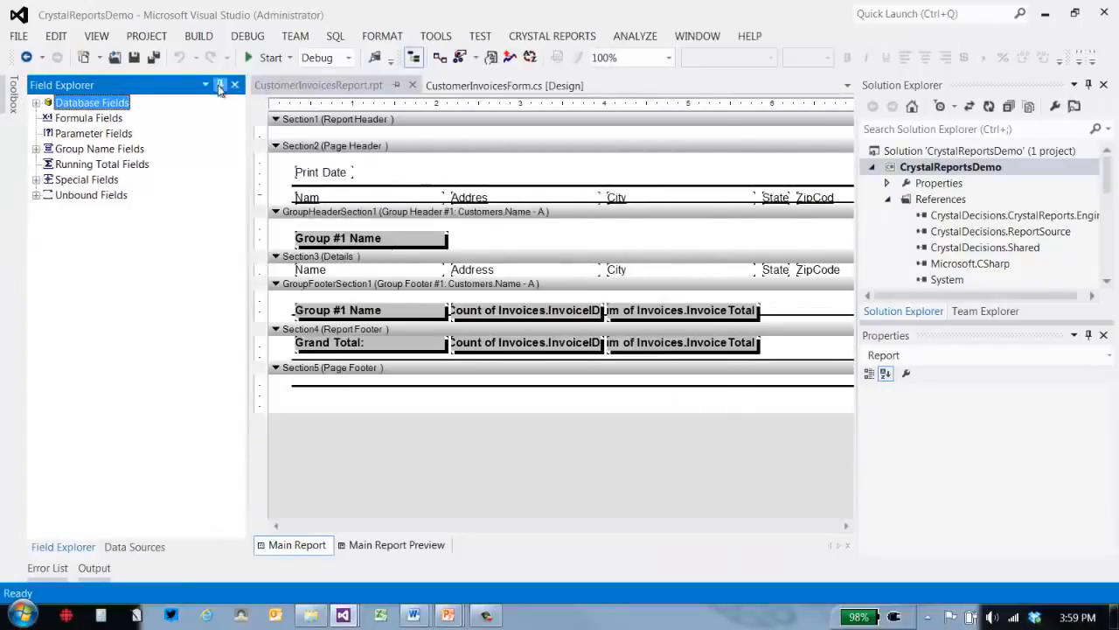
Auto-hide Solution Explorer and Properties, and delete the Name field from Details and the group name from the group footer
left_click(1089, 85)
left_click(1088, 85)
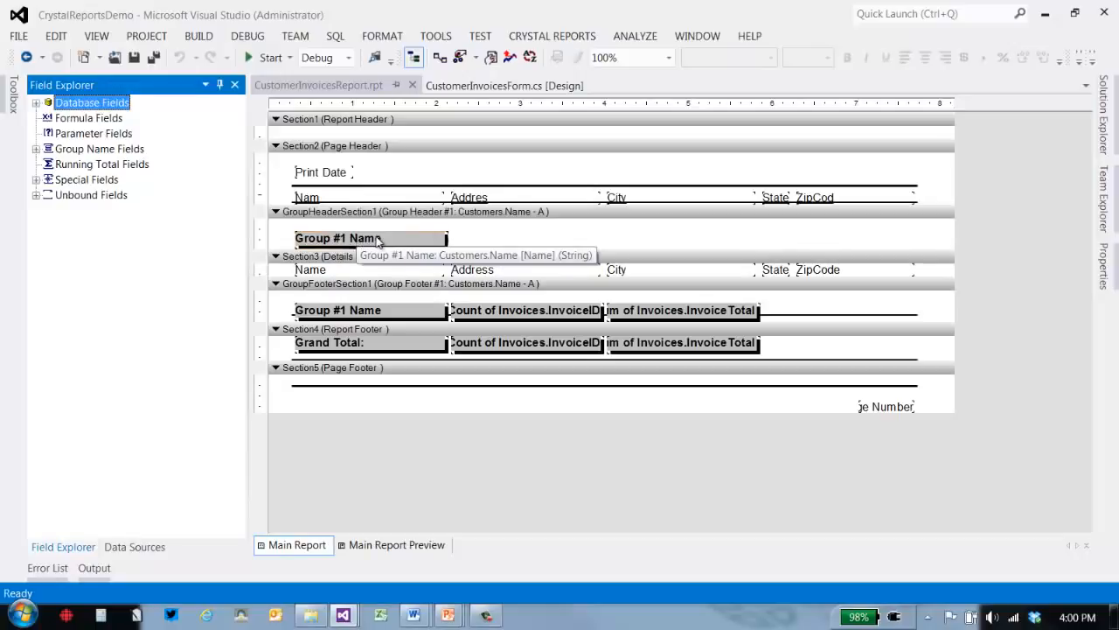
left_click(350, 269)
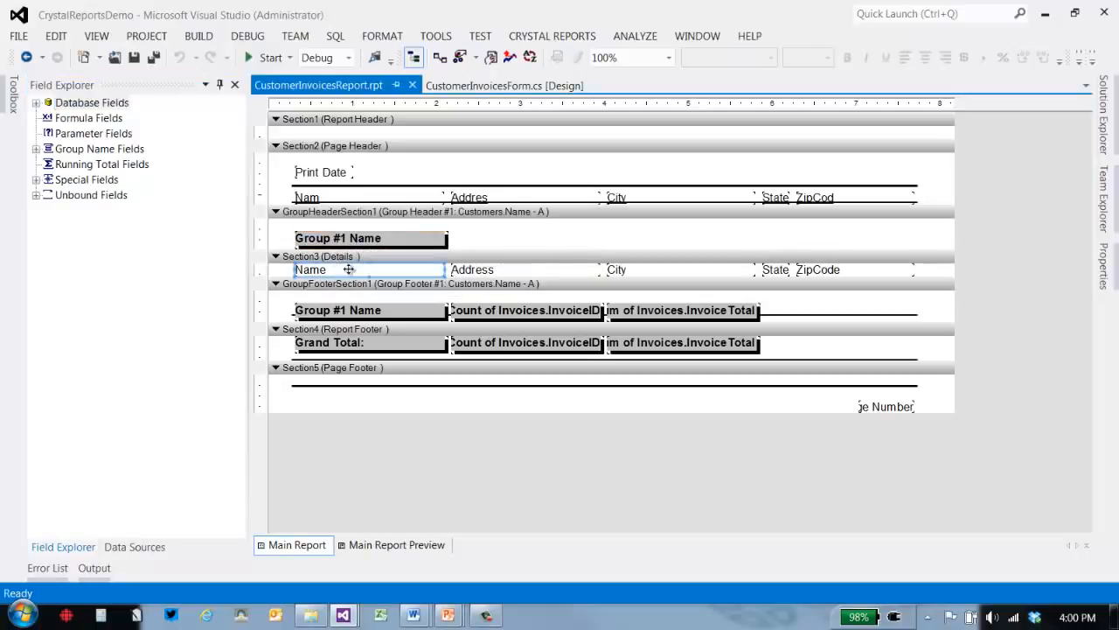
key("Delete")
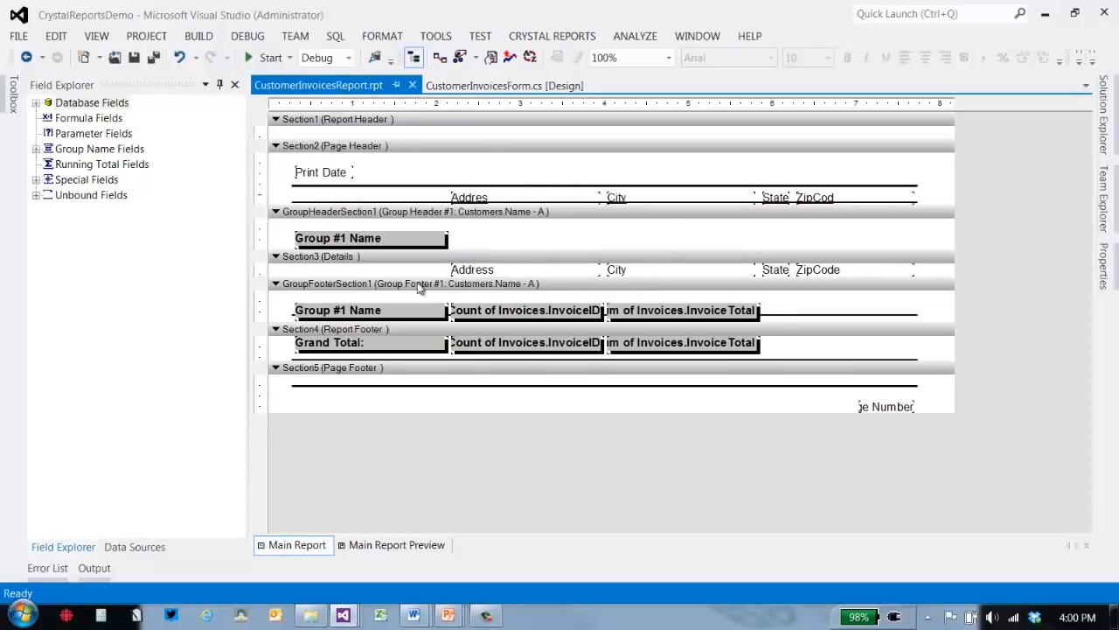
left_click(349, 311)
key("Delete")
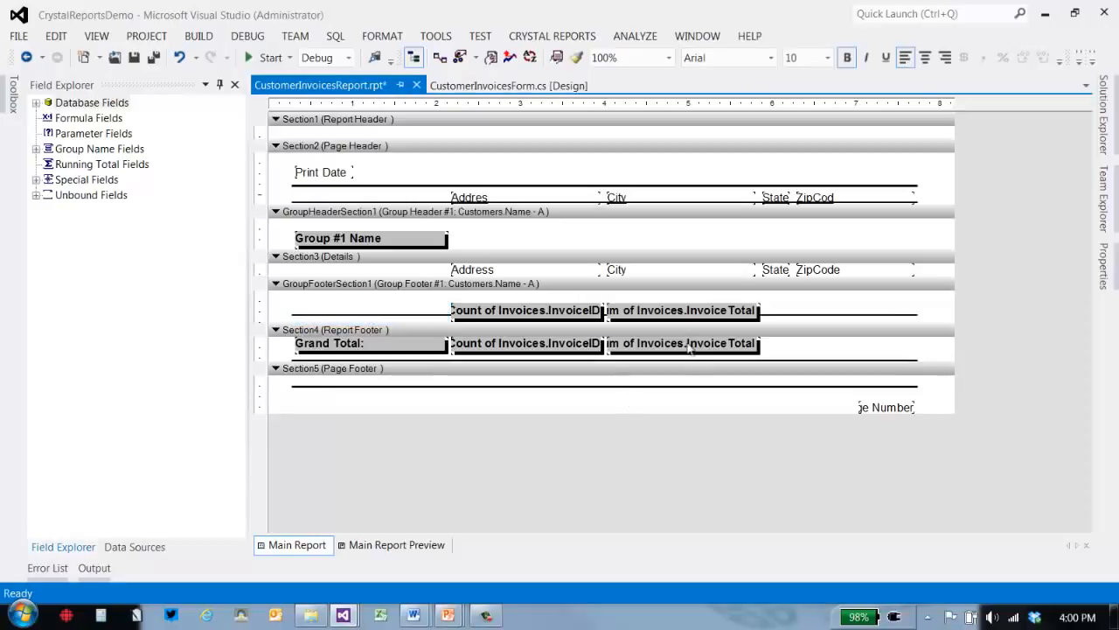
Move the InvoiceTotal sums in the group footer and report footer about 1.5 inches to the right, under the ZipCode column
left_click(633, 309)
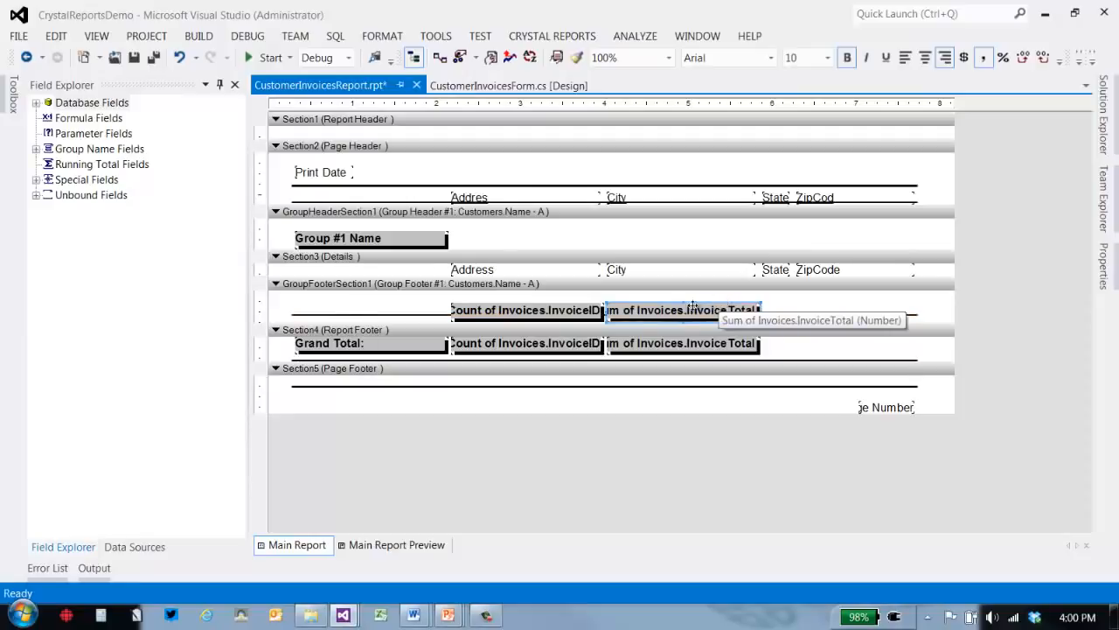
left_click_drag(680, 310, 807, 308)
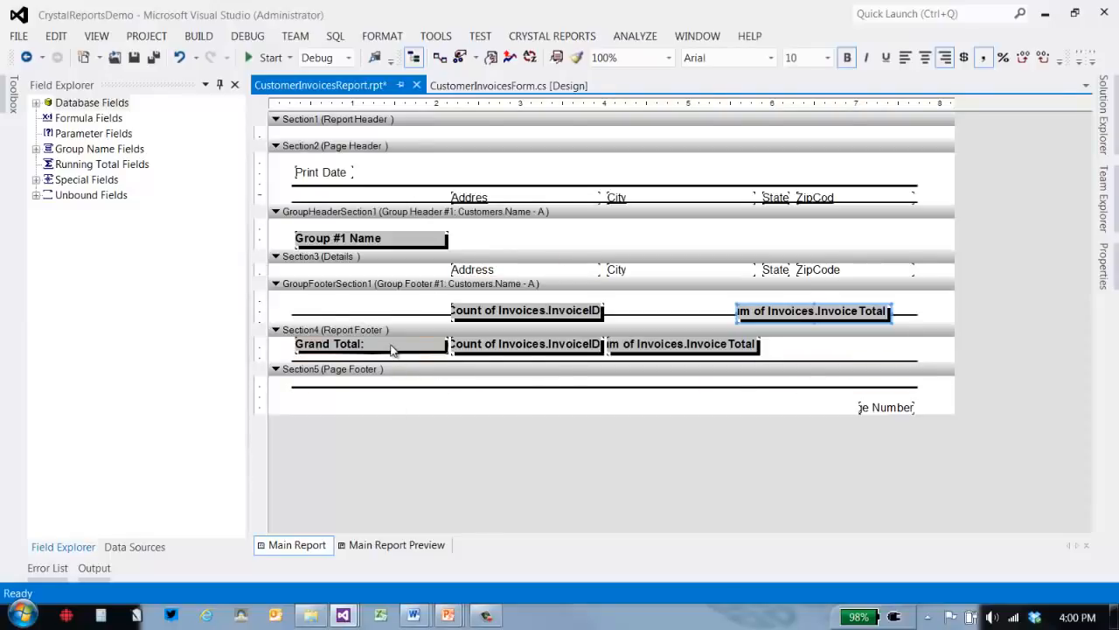
left_click_drag(665, 344, 798, 343)
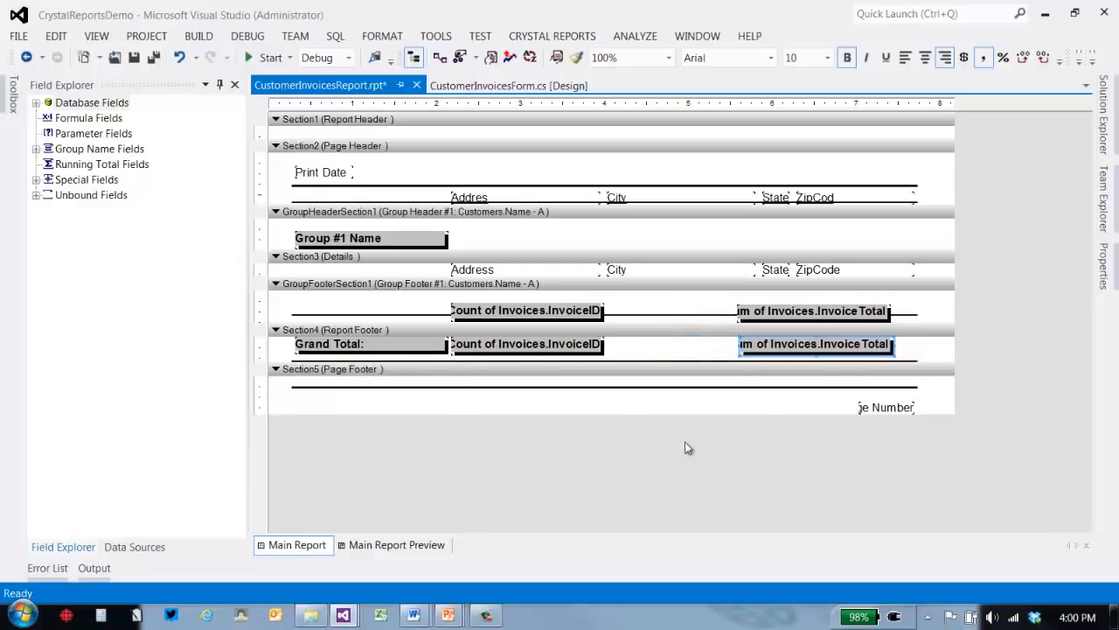
left_click(868, 408)
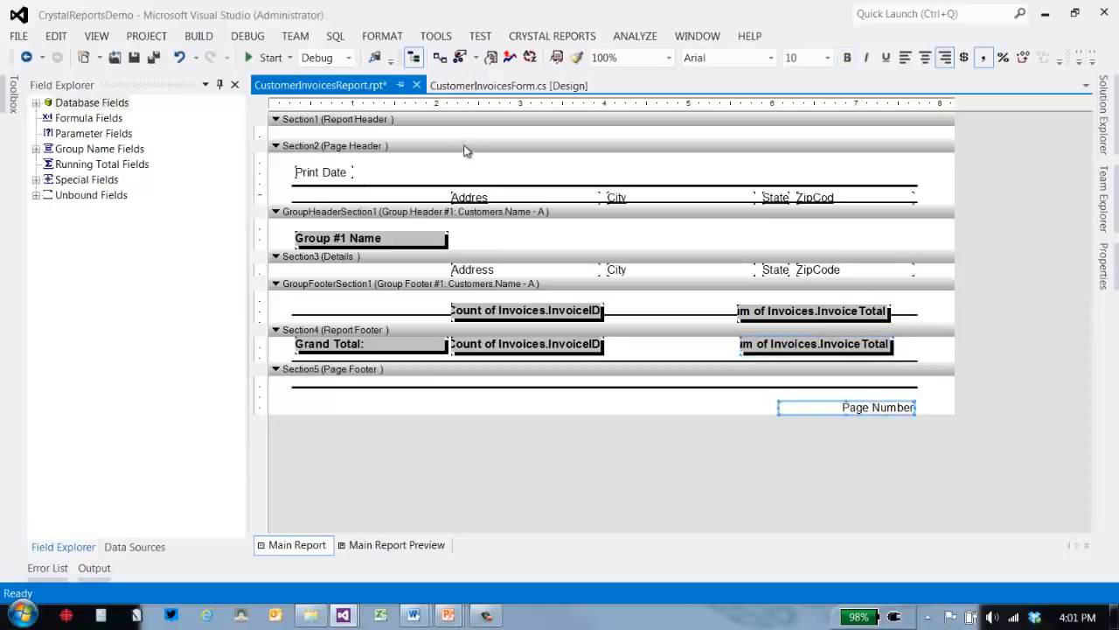
Enlarge the Report Header section and insert a text object with the author's name at its left edge, above Print Date
left_click_drag(465, 142, 464, 170)
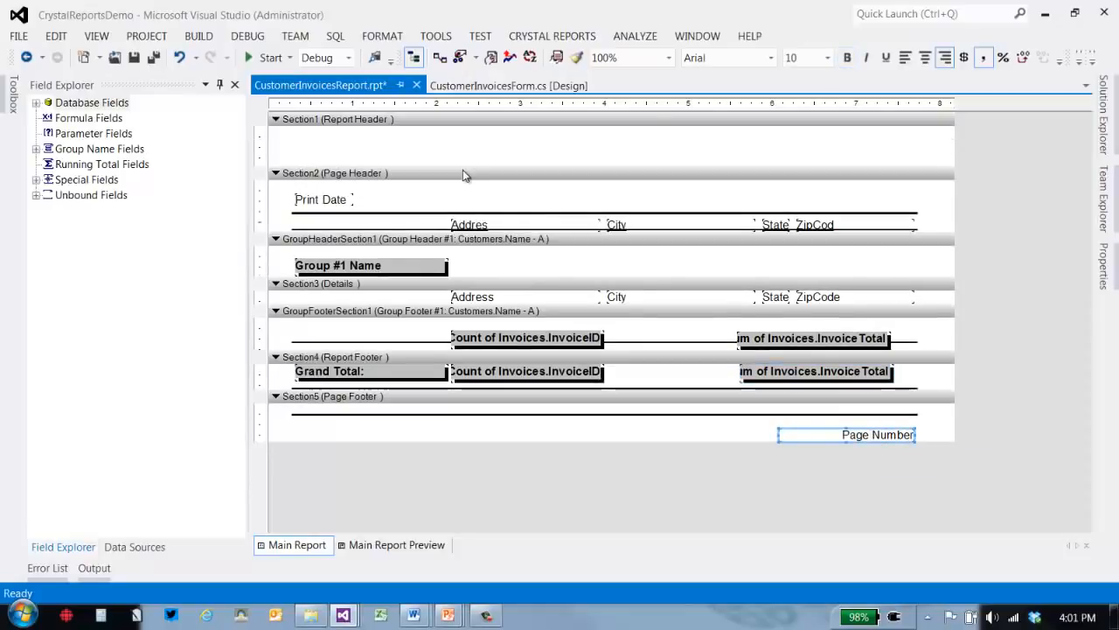
left_click(445, 144)
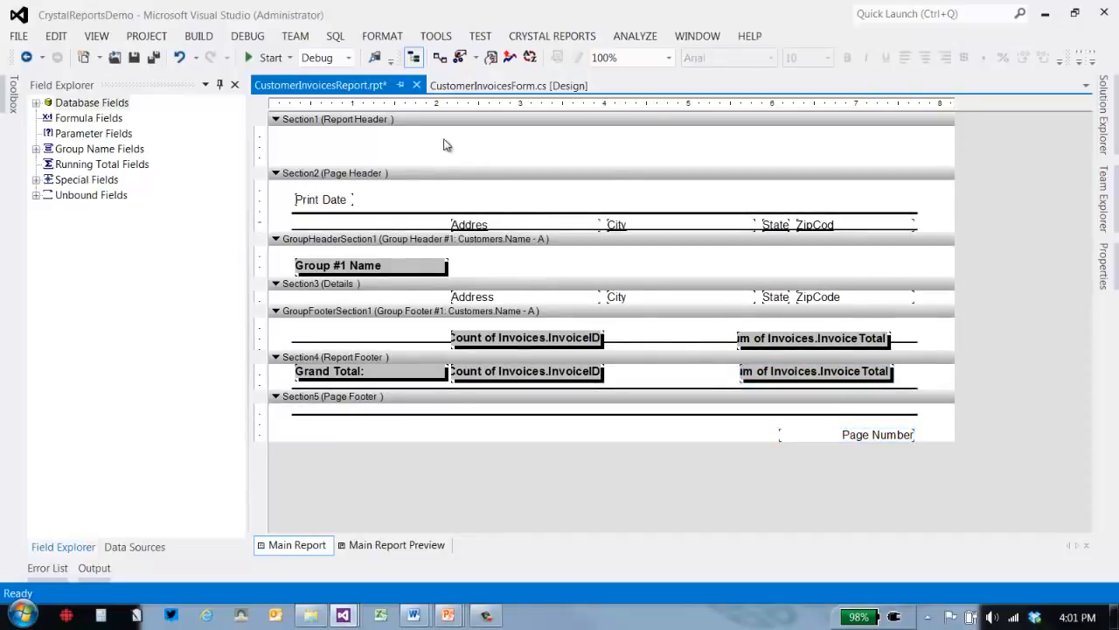
right_click(368, 157)
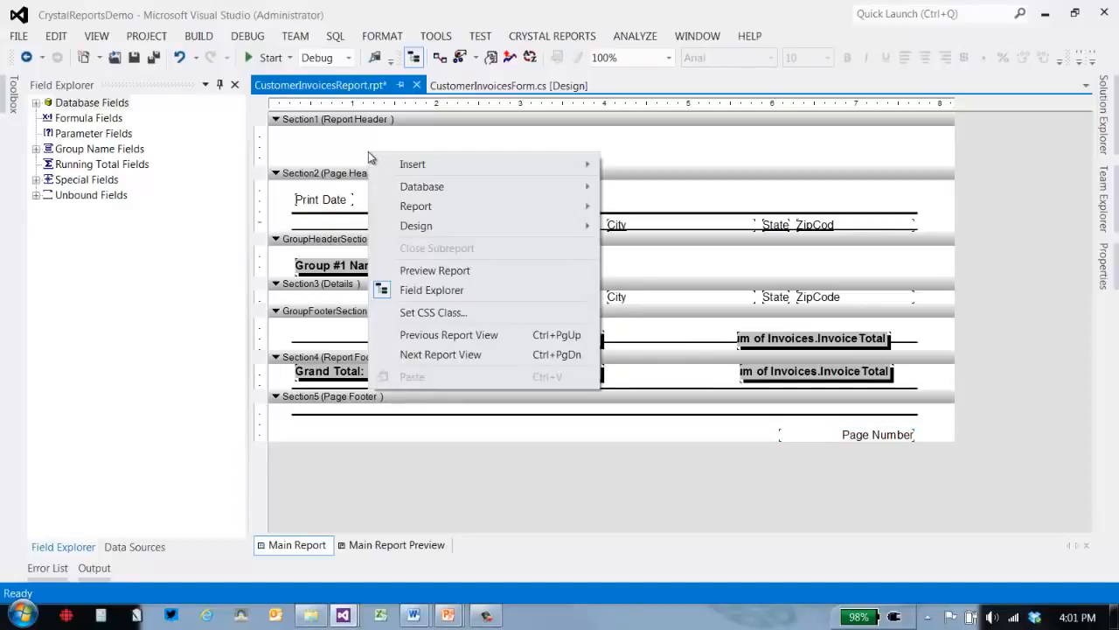
mouse_move(523, 170)
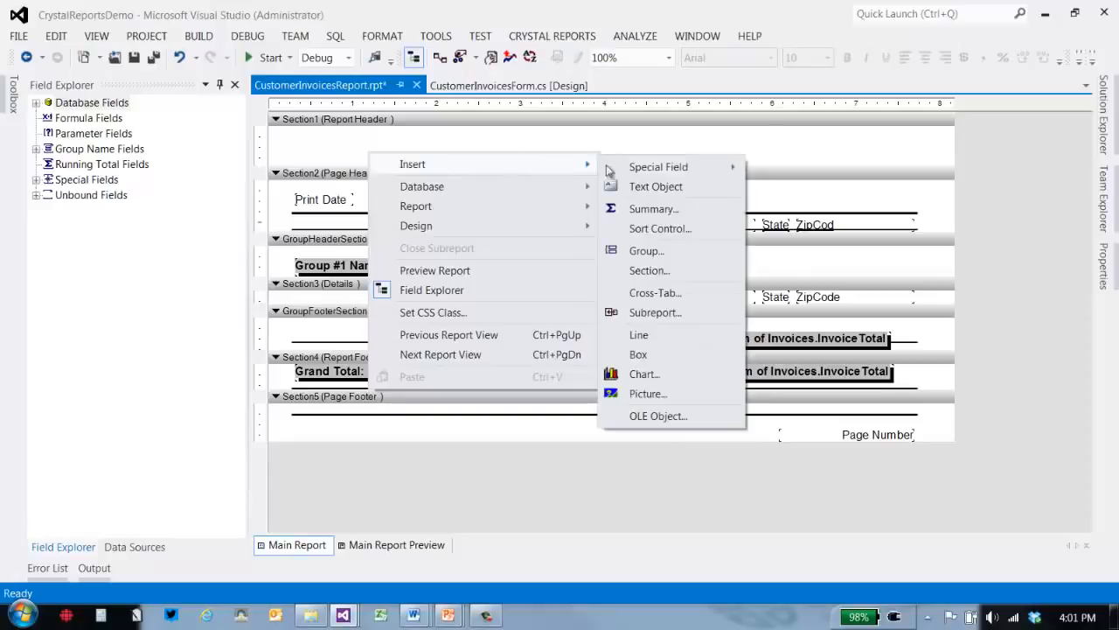
left_click(643, 188)
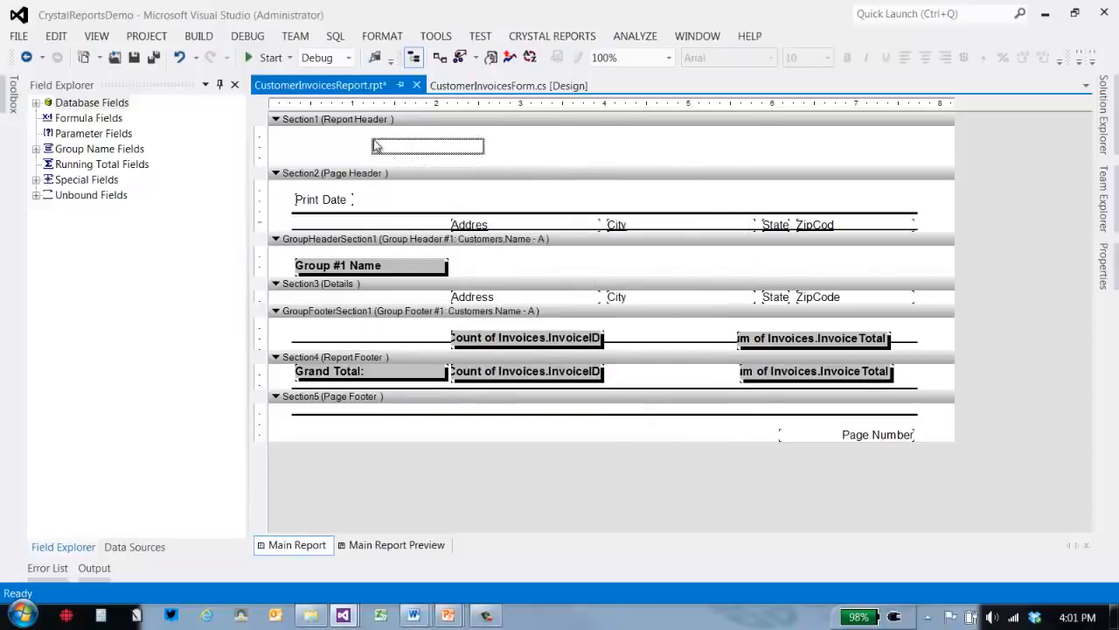
left_click(297, 146)
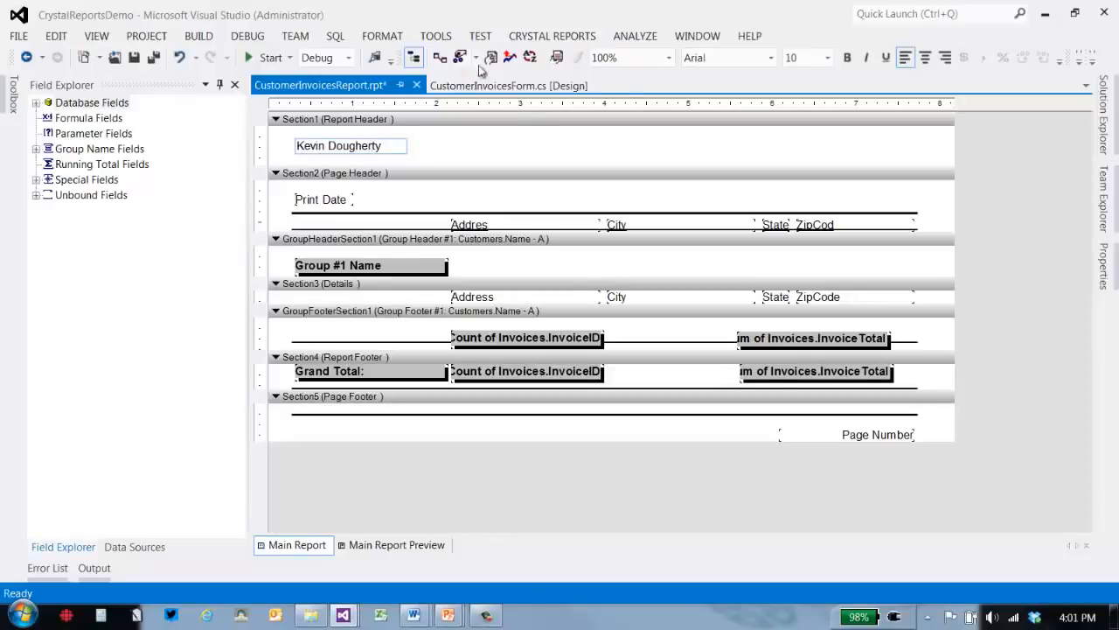
Insert a text object reading "Cutomer Invoices" in the Report Header, near the 3.25-inch mark and level with the author's name
left_click(518, 154)
right_click(533, 154)
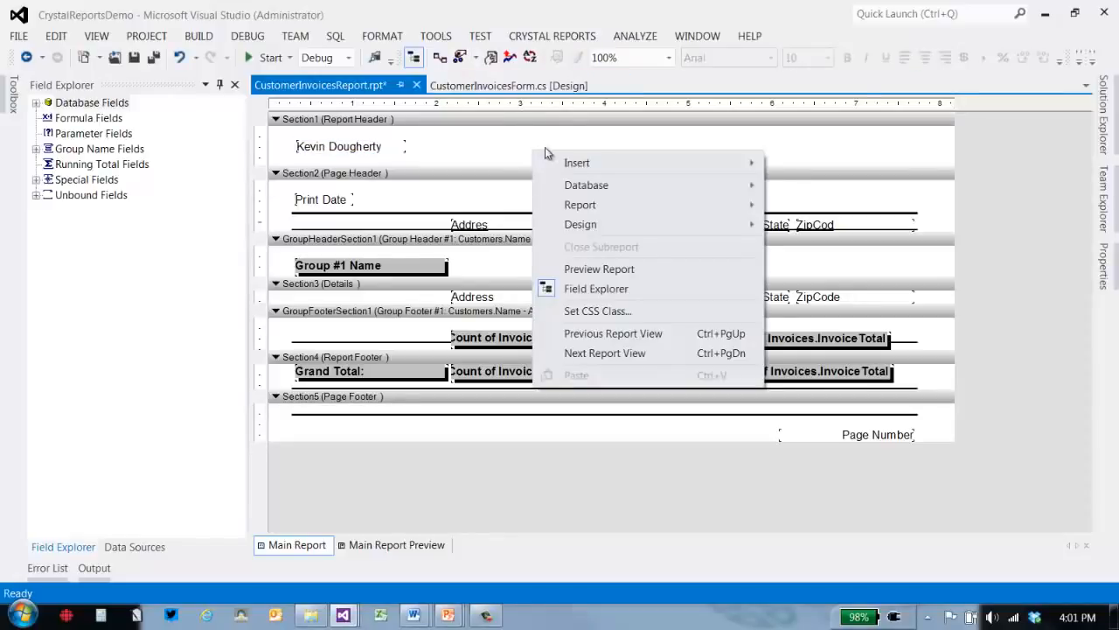
mouse_move(589, 166)
left_click(791, 187)
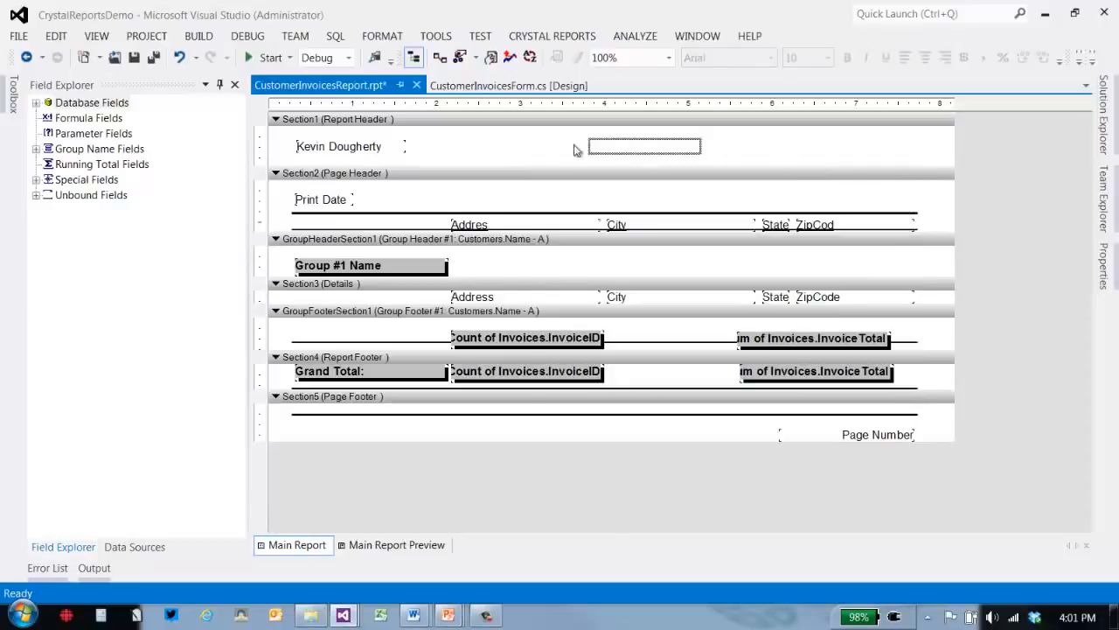
left_click(547, 146)
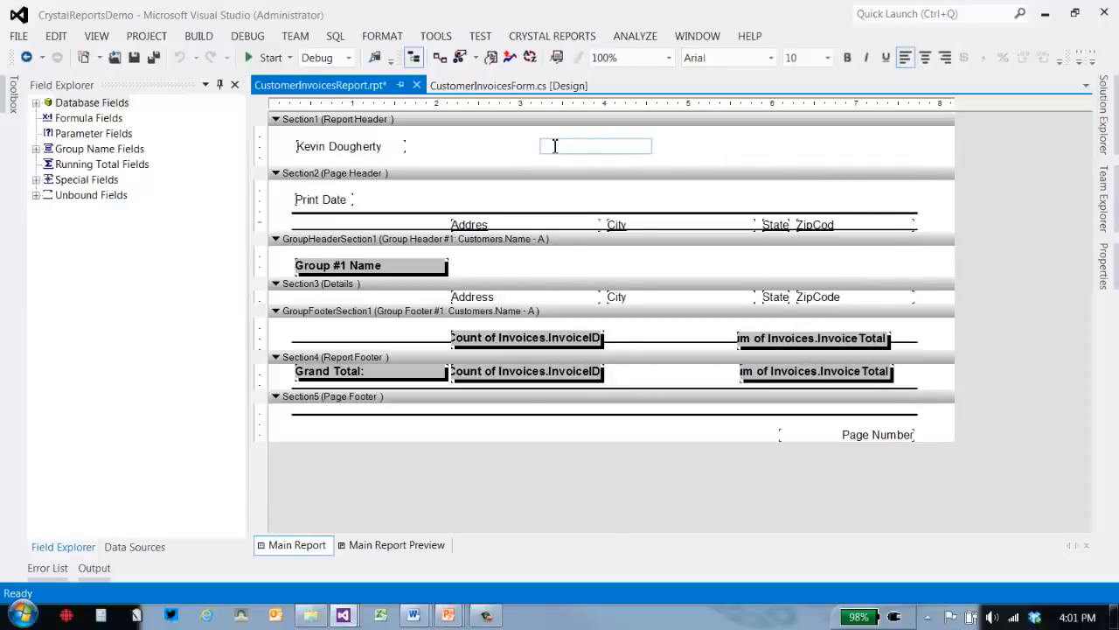
type("Customer Invoices")
left_click(530, 150)
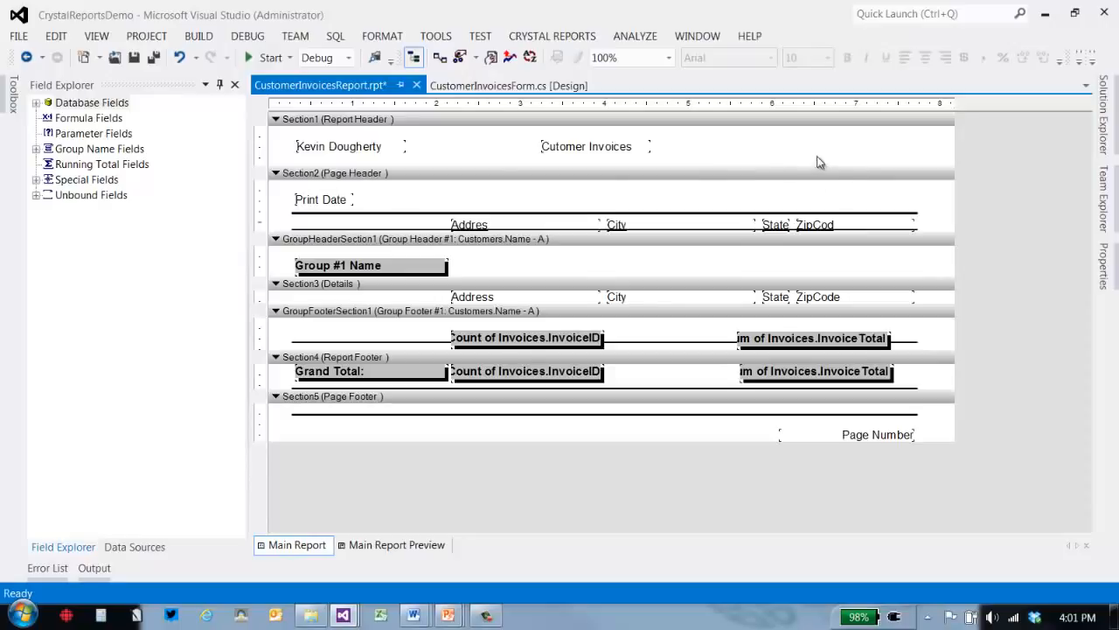
right_click(853, 148)
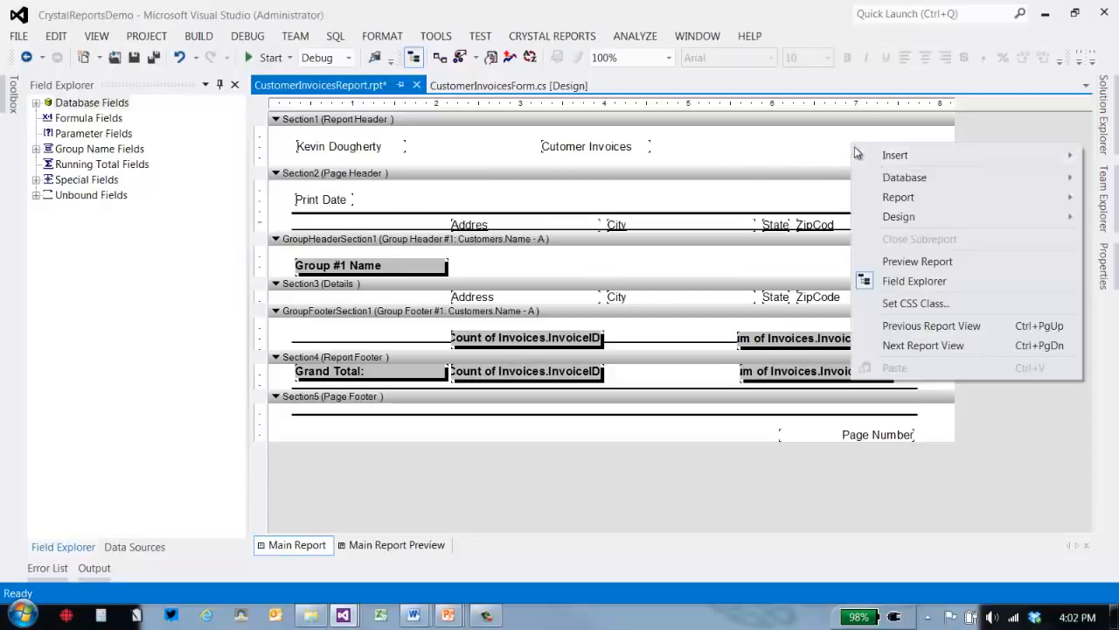
mouse_move(879, 158)
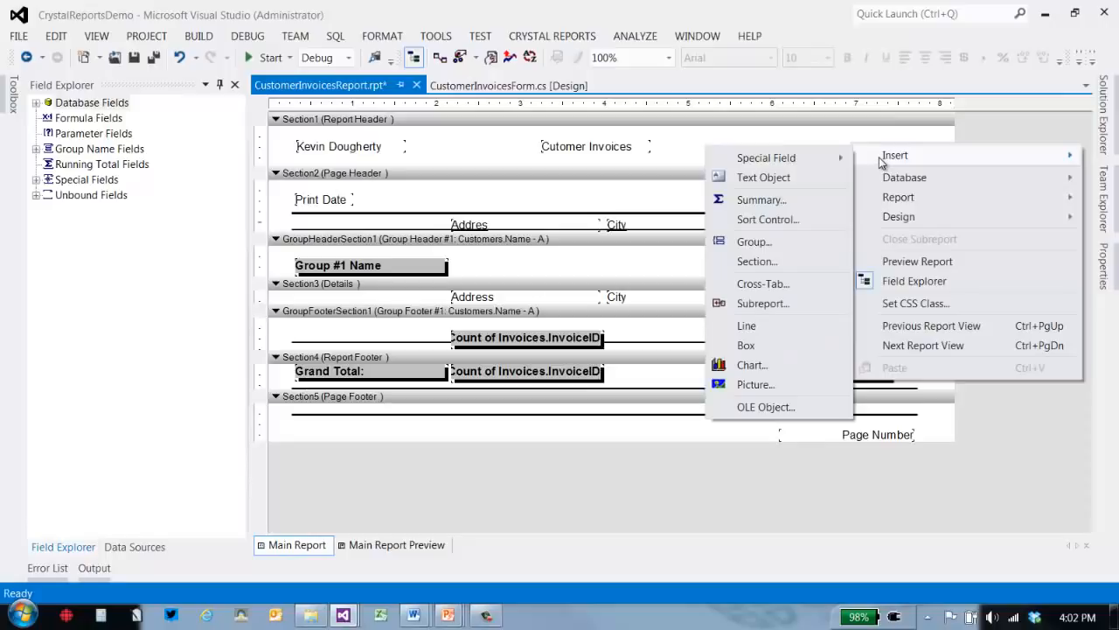
mouse_move(836, 166)
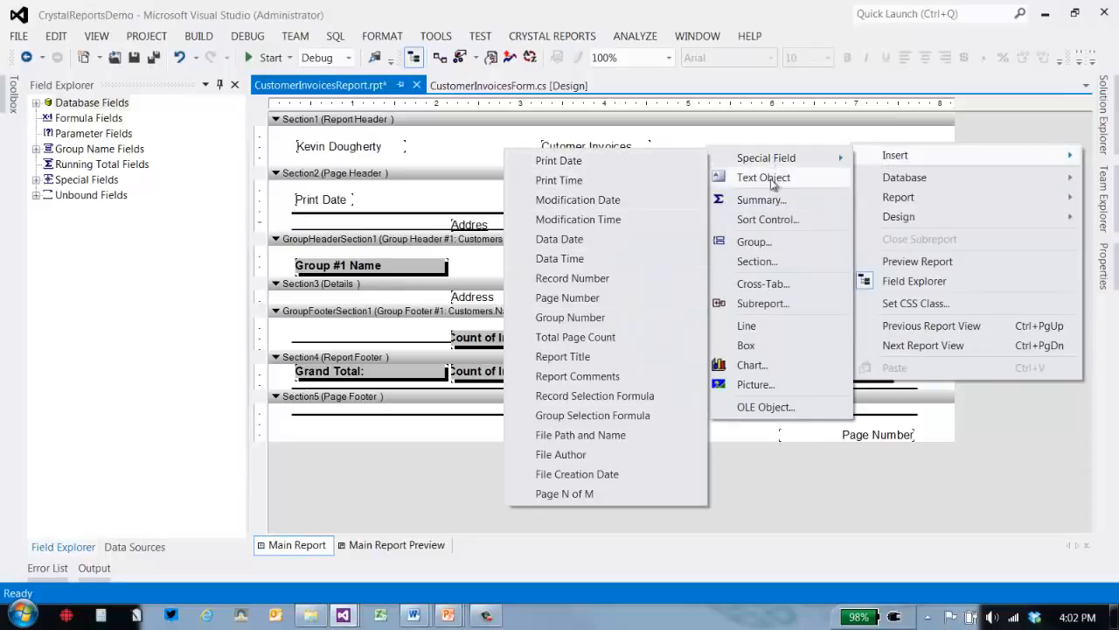
left_click(805, 137)
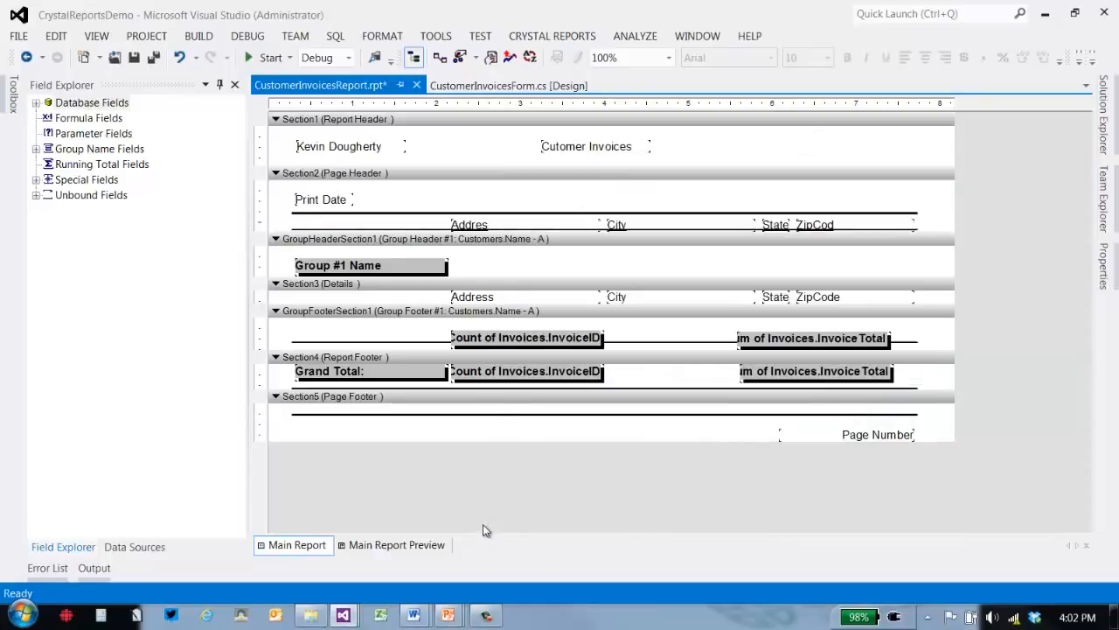
Preview the main report with its sample data, and return to the report design
left_click(395, 546)
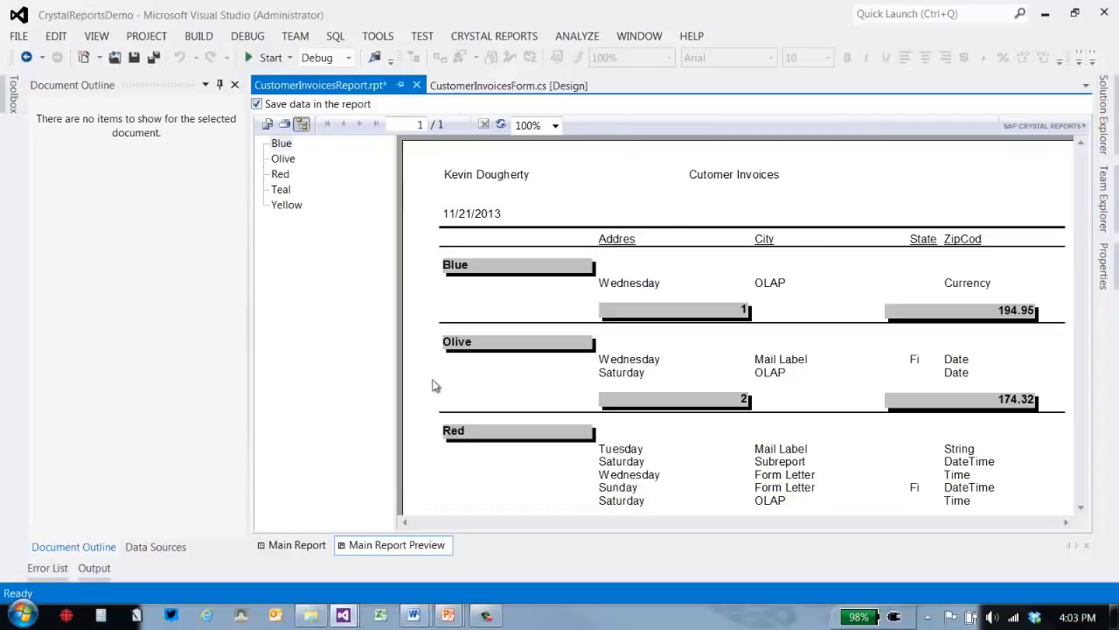
left_click(300, 546)
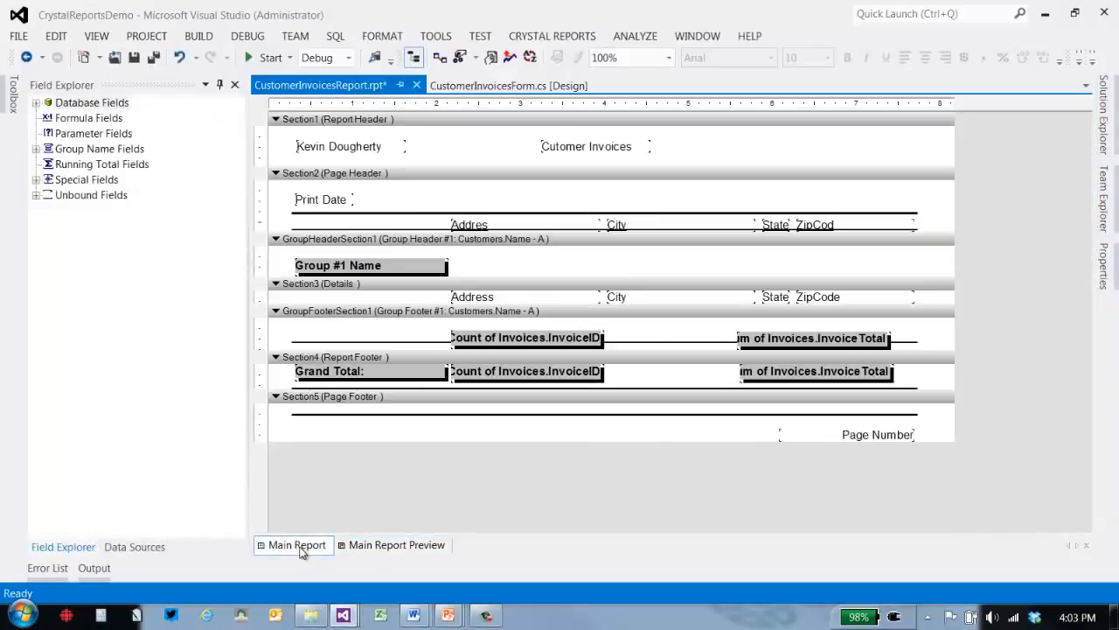
Pin Solution Explorer open, collapse the project's References, and select CustomerInvoicesReport.rpt
left_click(1101, 140)
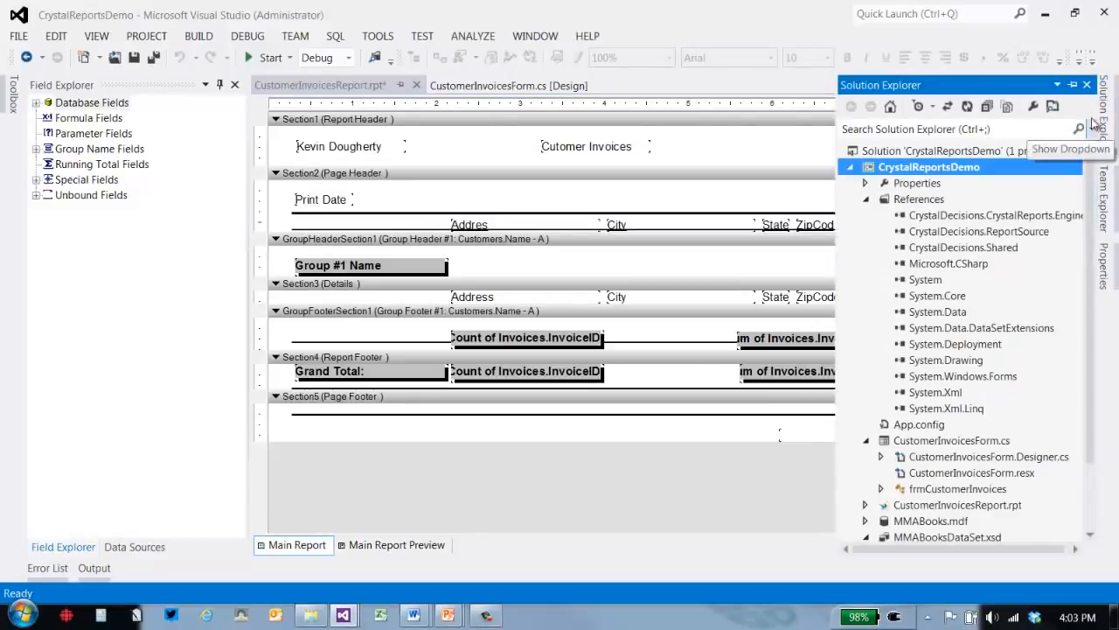
left_click(1073, 85)
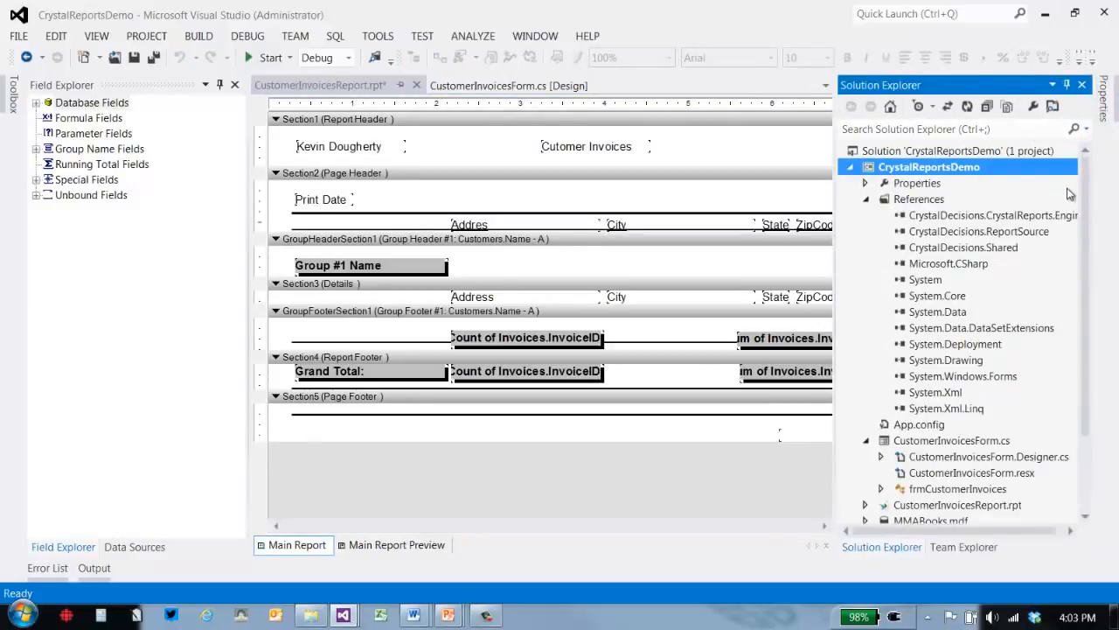
scroll(1072, 194, "down", 1)
left_click(867, 167)
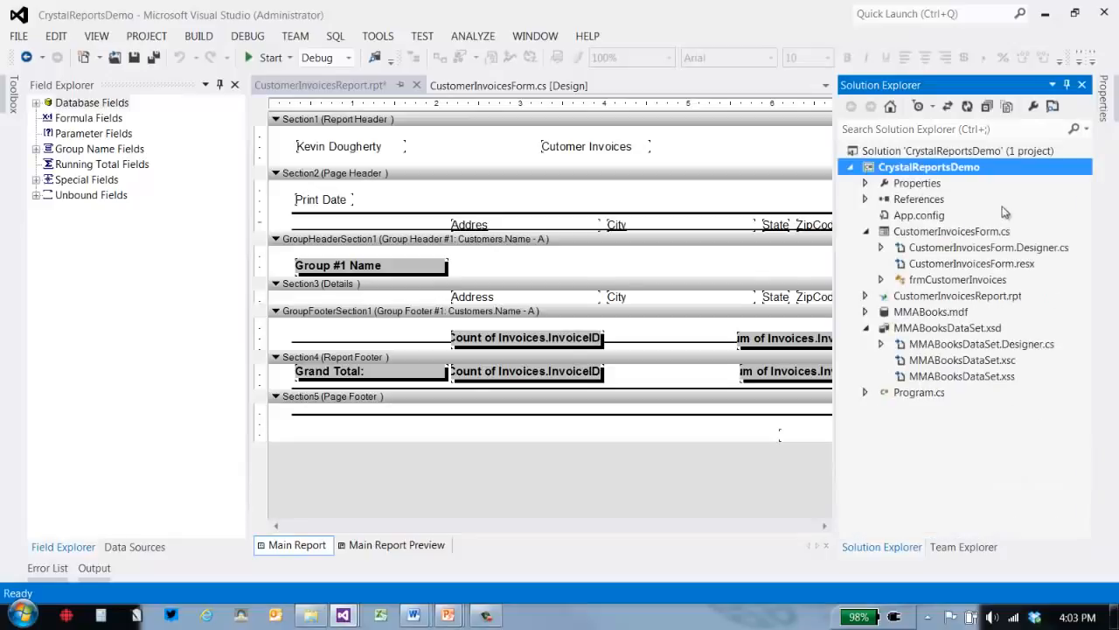
left_click(954, 232)
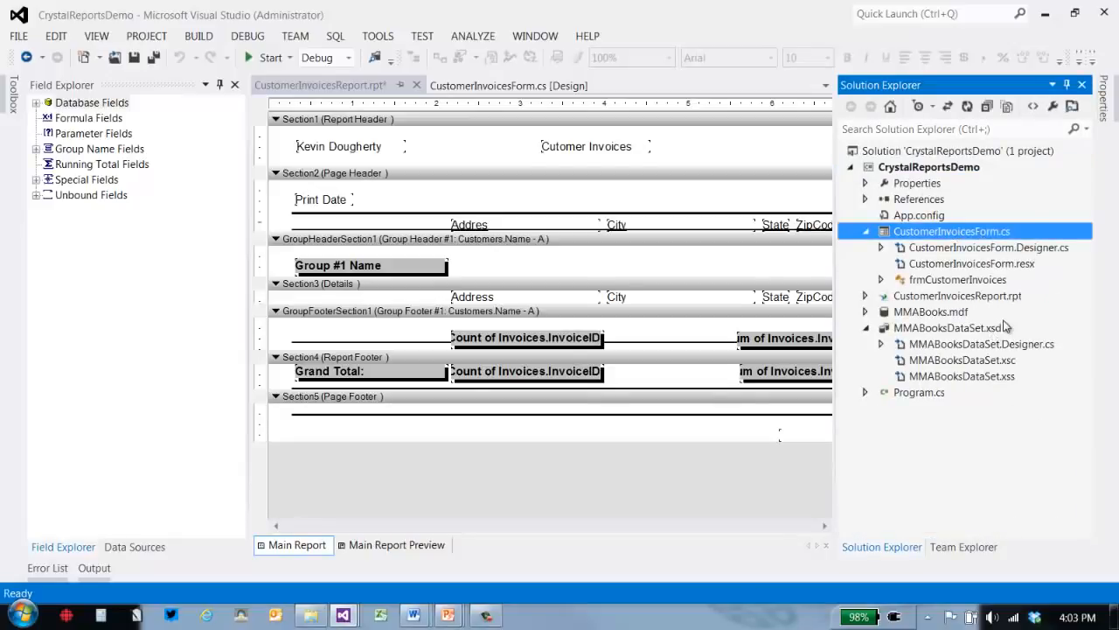
left_click(931, 297)
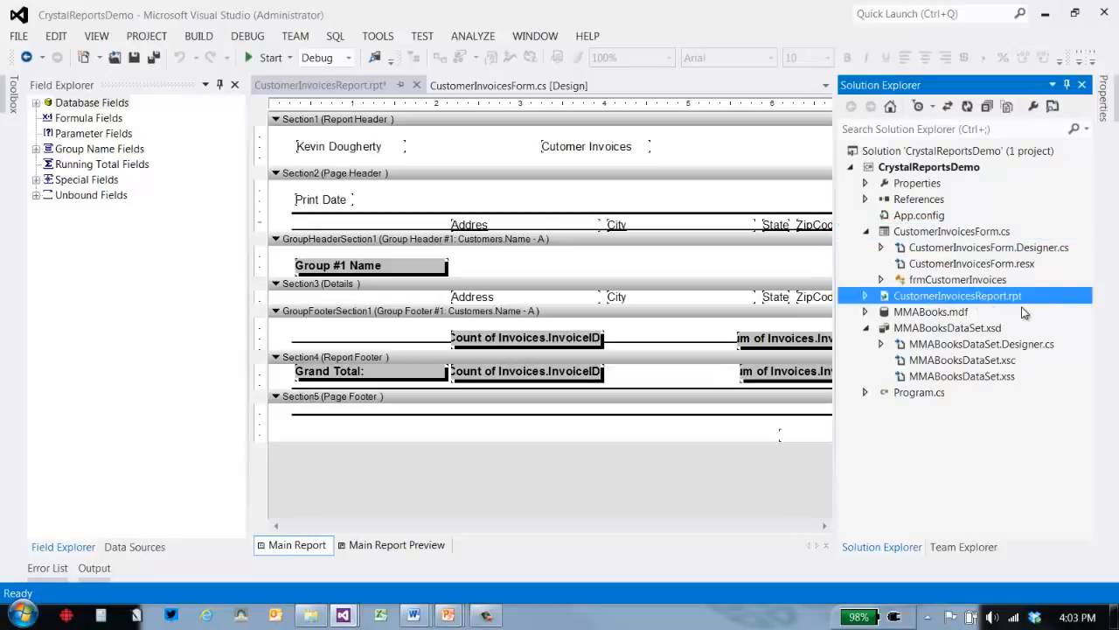